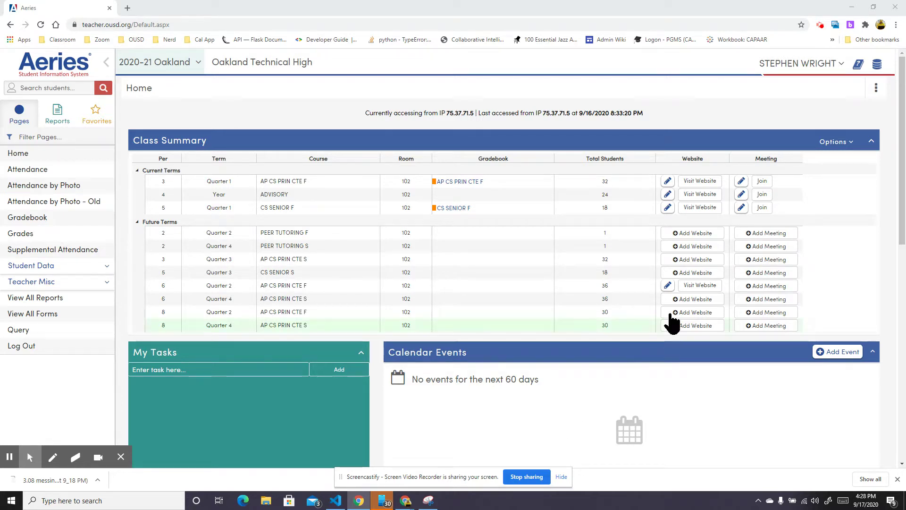
Unlink the Google Classroom from the period 3 AP CS PRIN CTE F class
{"action": "left_click", "coordinate": [667, 181]}
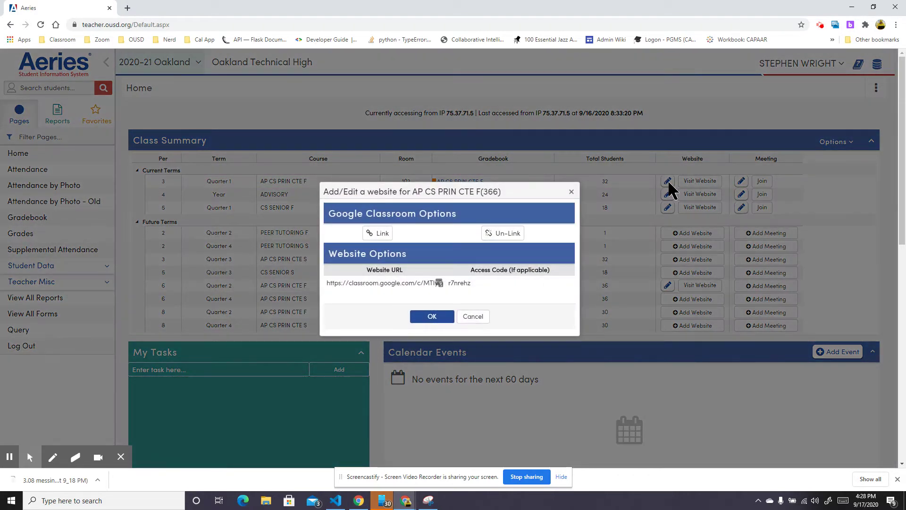
{"action": "left_click", "coordinate": [510, 231]}
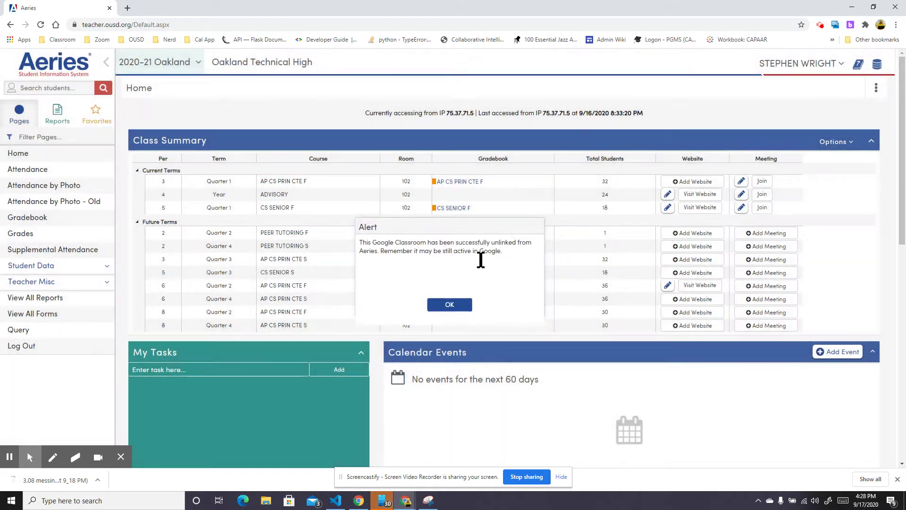
{"action": "left_click", "coordinate": [441, 304]}
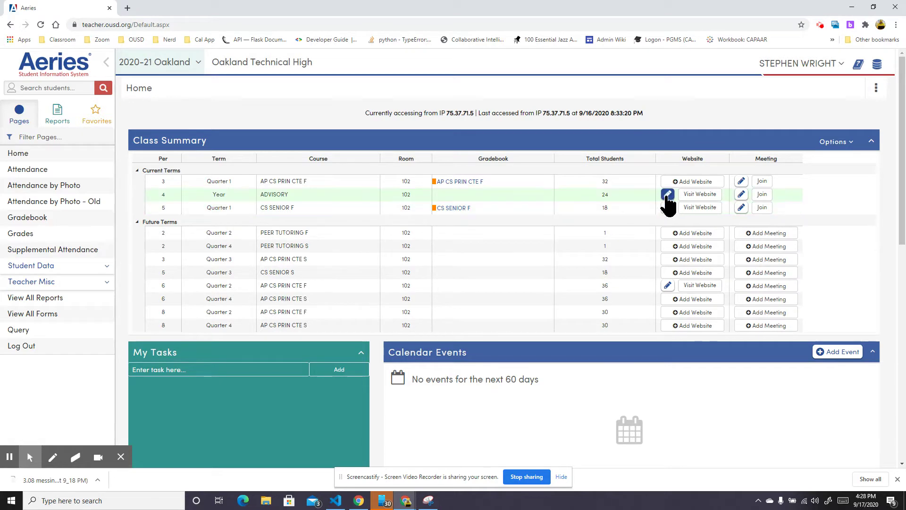
Unlink the Google Classroom from the period 4 ADVISORY class
{"action": "left_click", "coordinate": [667, 195]}
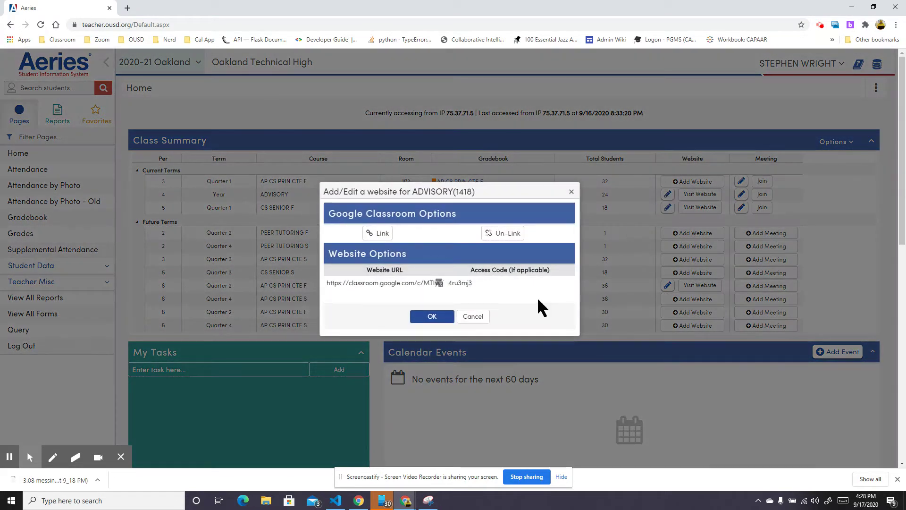
{"action": "left_click", "coordinate": [512, 235]}
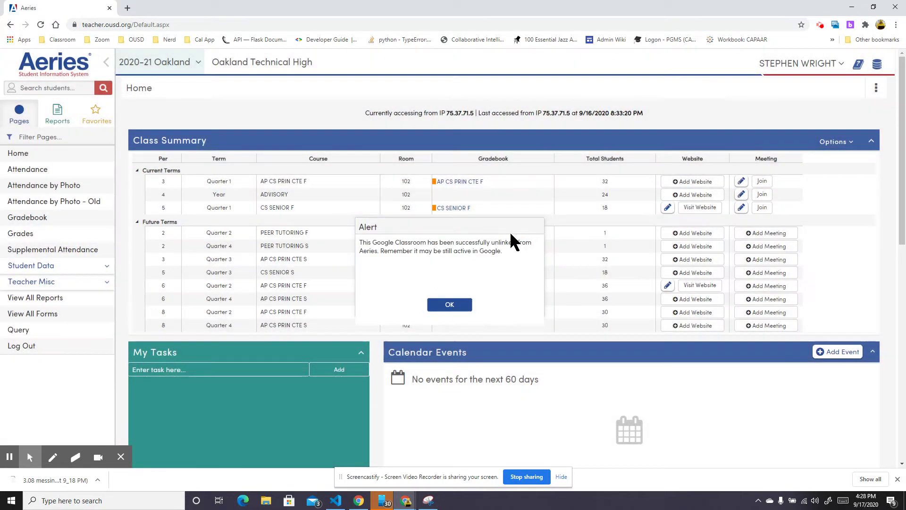
{"action": "left_click", "coordinate": [448, 305]}
Unlink the Google Classroom from the period 5 CS SENIOR F class
{"action": "left_click", "coordinate": [667, 207]}
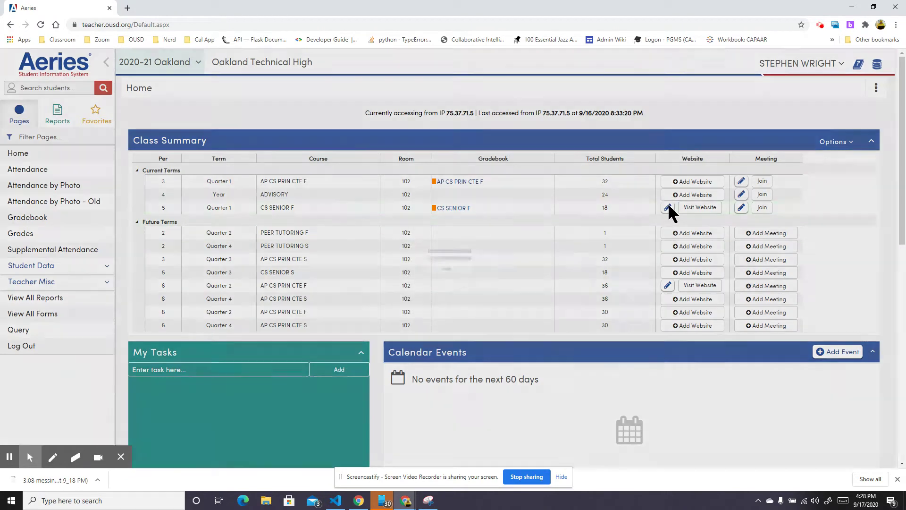
{"action": "left_click", "coordinate": [512, 235]}
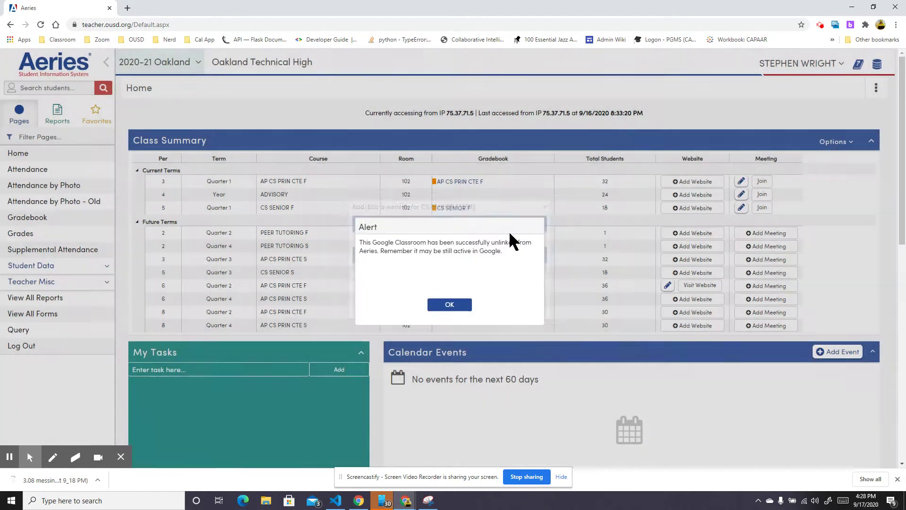
{"action": "left_click", "coordinate": [449, 305]}
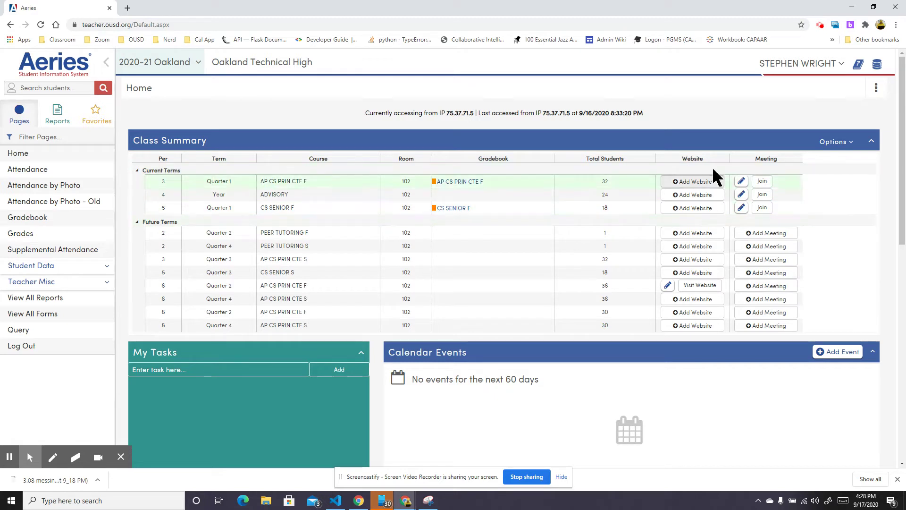
Delete the gradebook "3 - AP CS PRIN CTE F - Quarter 1" with all its associated terms
{"action": "left_click", "coordinate": [41, 219]}
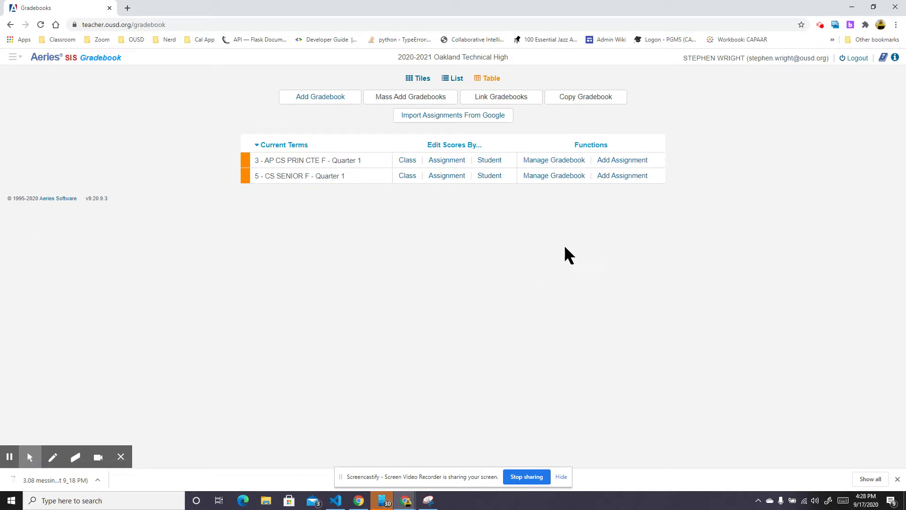
{"action": "left_click", "coordinate": [550, 161]}
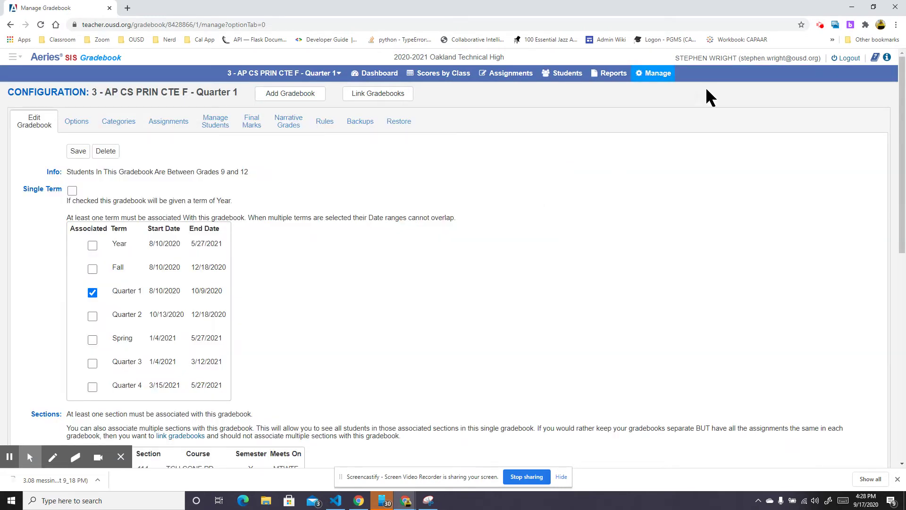
{"action": "left_click", "coordinate": [820, 25]}
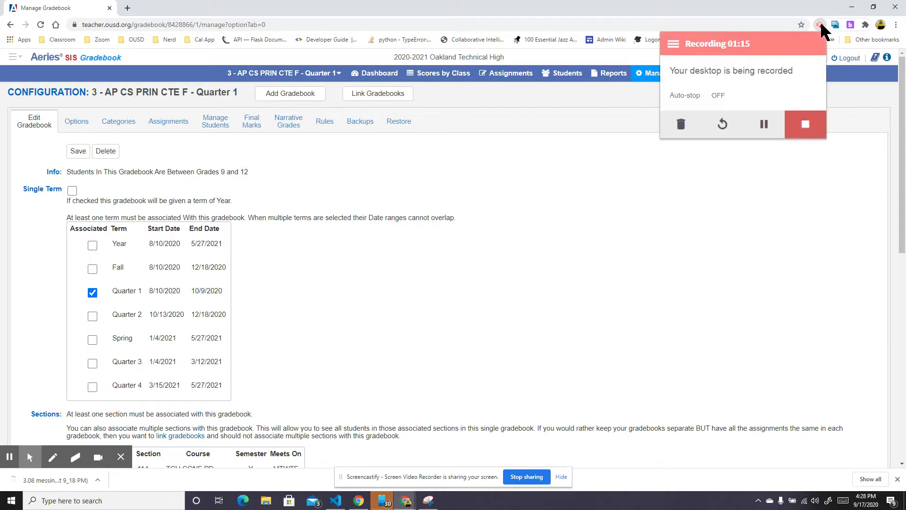
{"action": "scroll", "coordinate": [527, 234], "scroll_direction": "down", "scroll_amount": 10}
{"action": "scroll", "coordinate": [519, 235], "scroll_direction": "up", "scroll_amount": 10}
{"action": "scroll", "coordinate": [317, 254], "scroll_direction": "down", "scroll_amount": 8}
{"action": "scroll", "coordinate": [325, 261], "scroll_direction": "down", "scroll_amount": 2}
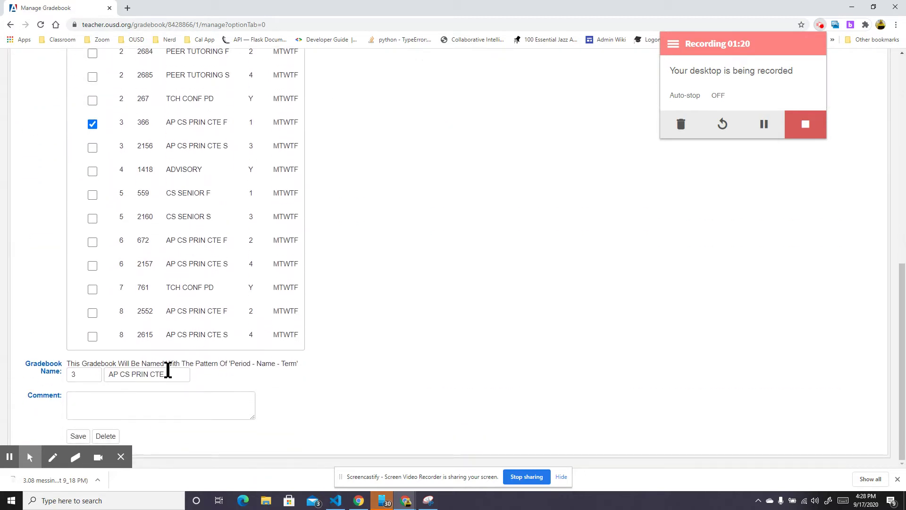
{"action": "left_click", "coordinate": [106, 436]}
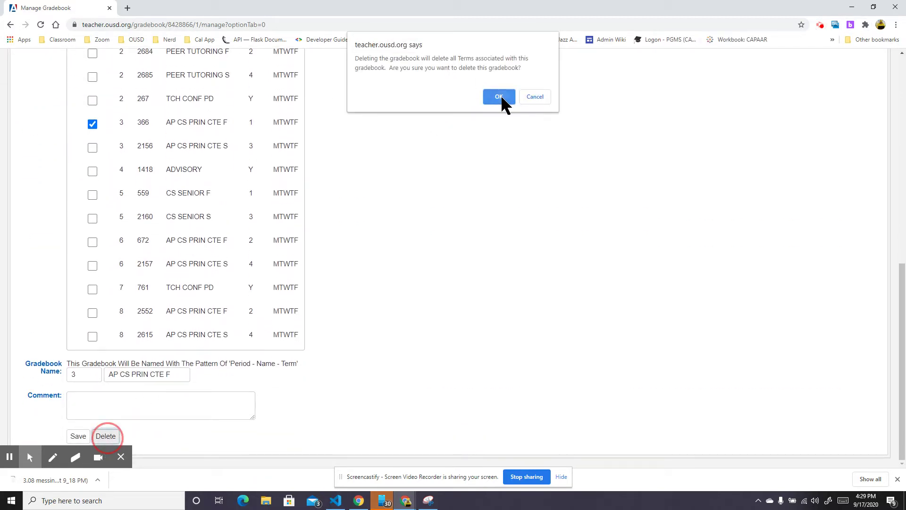
{"action": "left_click", "coordinate": [502, 97]}
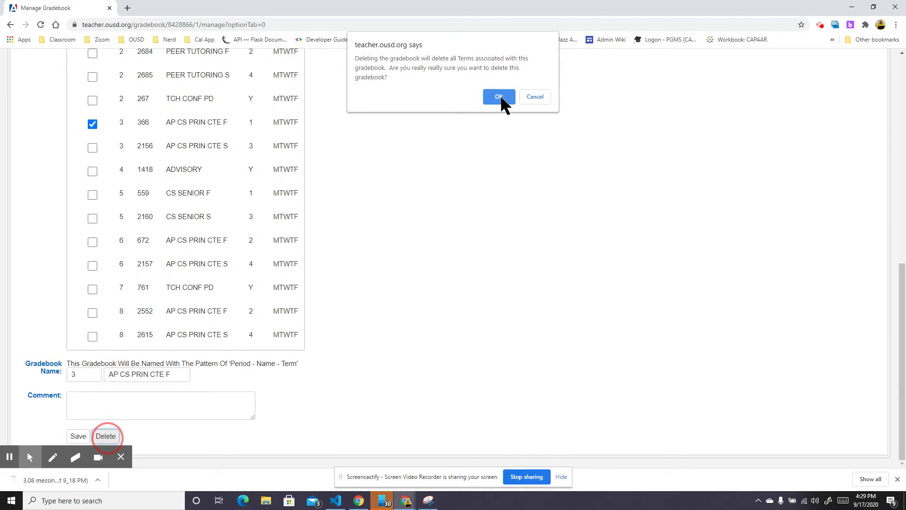
{"action": "left_click", "coordinate": [499, 97]}
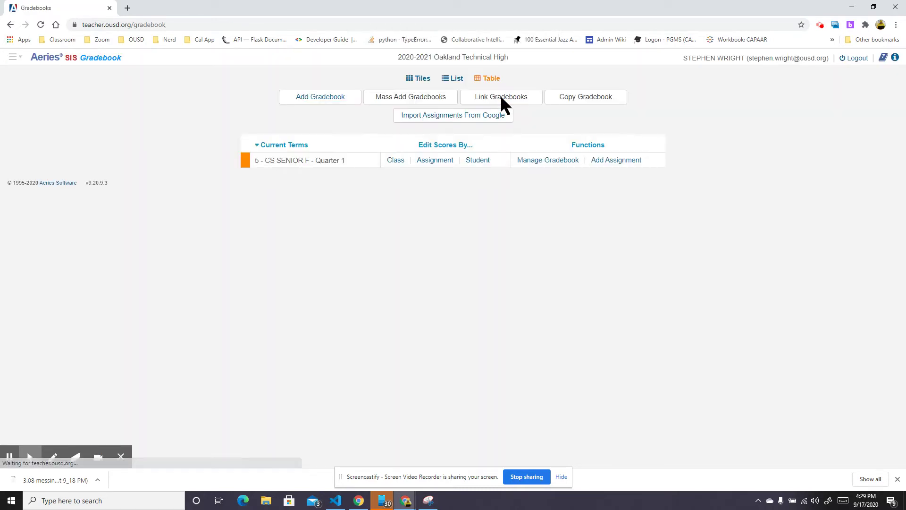
Delete the gradebook "5 - CS SENIOR F - Quarter 1" with all its associated terms
{"action": "left_click", "coordinate": [551, 159]}
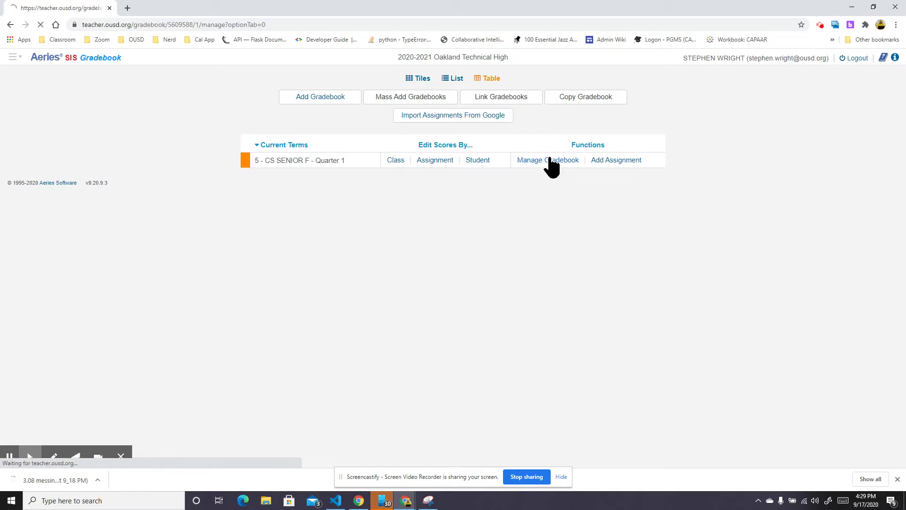
{"action": "scroll", "coordinate": [148, 266], "scroll_direction": "down", "scroll_amount": 9}
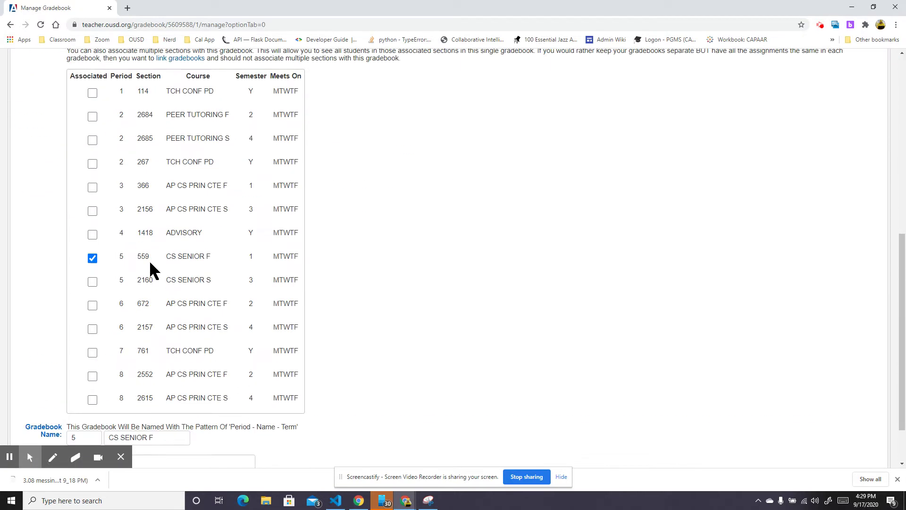
{"action": "scroll", "coordinate": [156, 292], "scroll_direction": "down", "scroll_amount": 2}
{"action": "left_click", "coordinate": [106, 436]}
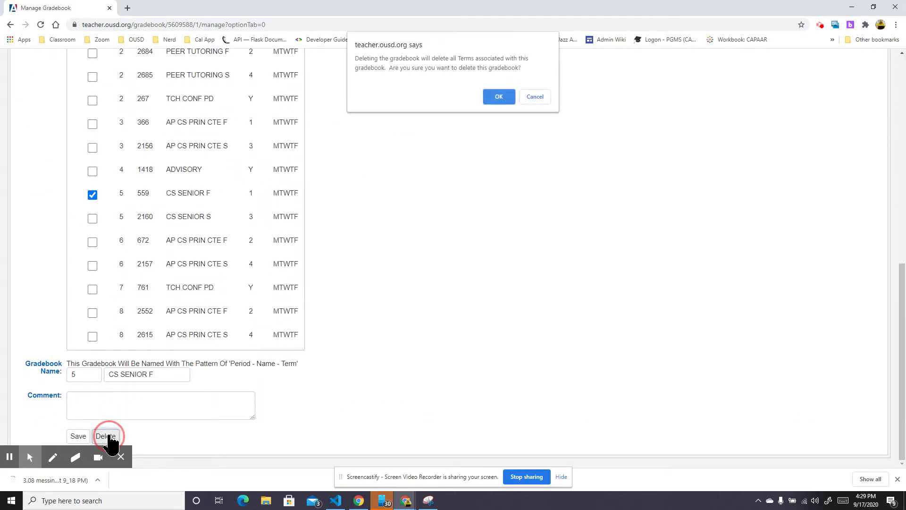
{"action": "left_click", "coordinate": [492, 94]}
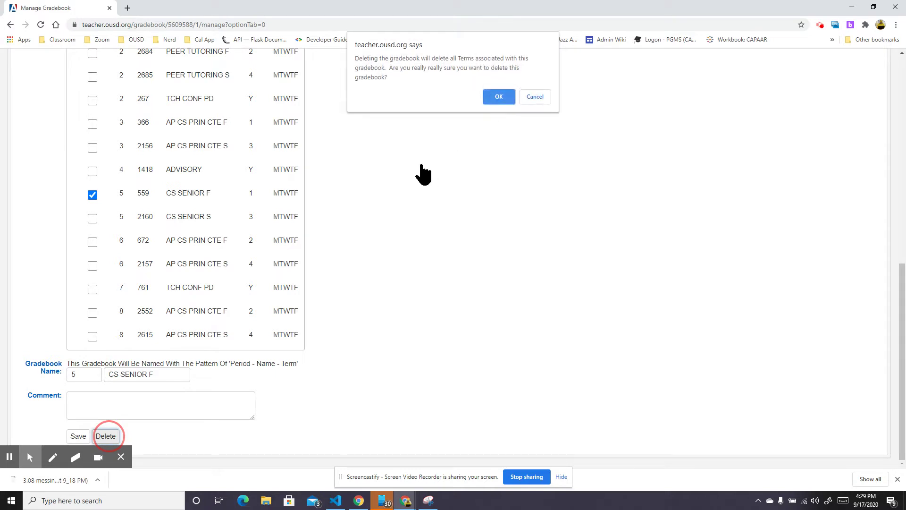
{"action": "left_click", "coordinate": [498, 95]}
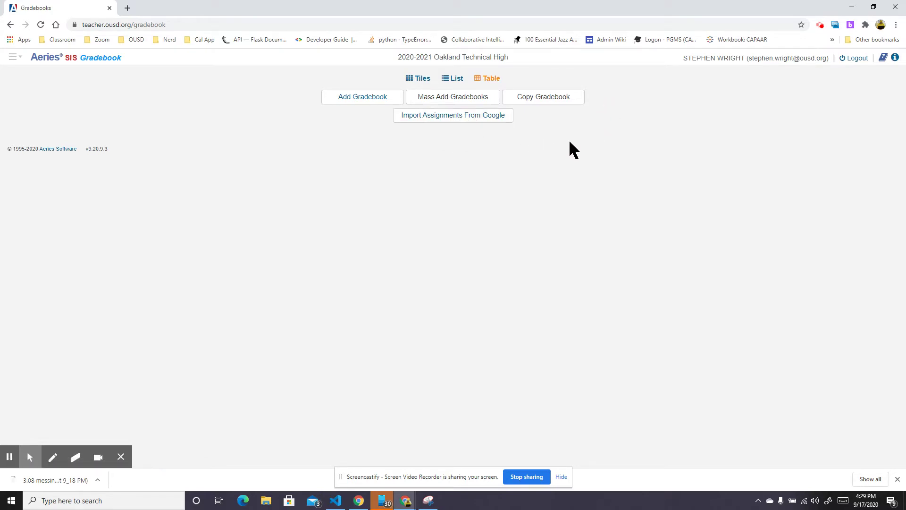
Return to the class summary and link period 3 AP CS PRIN CTE F to the existing Google Classroom "P3 AP Computer Science Principles"
{"action": "left_click", "coordinate": [13, 56]}
{"action": "left_click", "coordinate": [36, 80]}
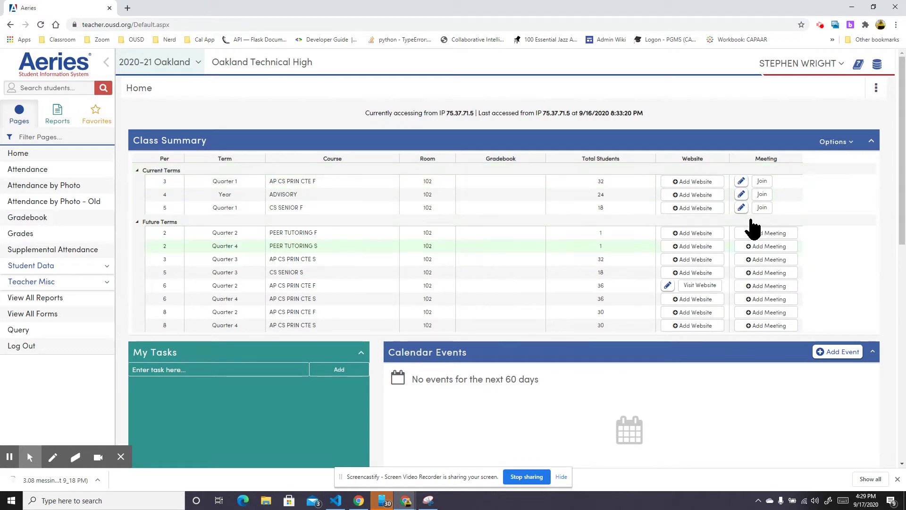
{"action": "left_click", "coordinate": [697, 183]}
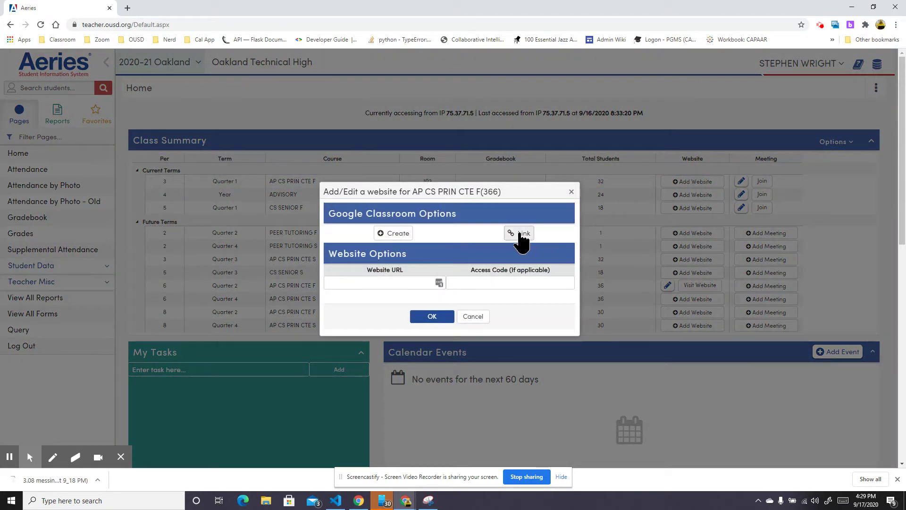
{"action": "left_click", "coordinate": [522, 234]}
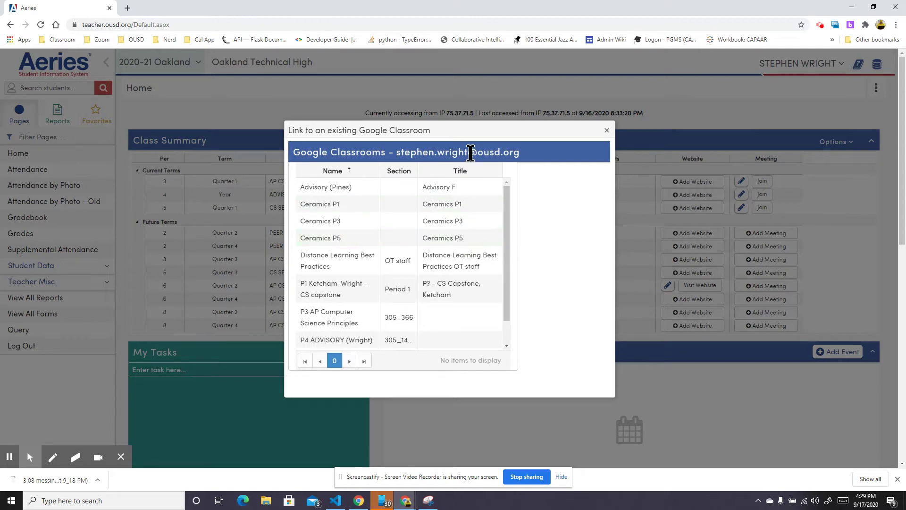
{"action": "mouse_move", "coordinate": [480, 138]}
{"action": "left_mouse_down"}
{"action": "mouse_move", "coordinate": [562, 207]}
{"action": "mouse_move", "coordinate": [486, 149]}
{"action": "left_mouse_up"}
{"action": "left_click", "coordinate": [487, 149]}
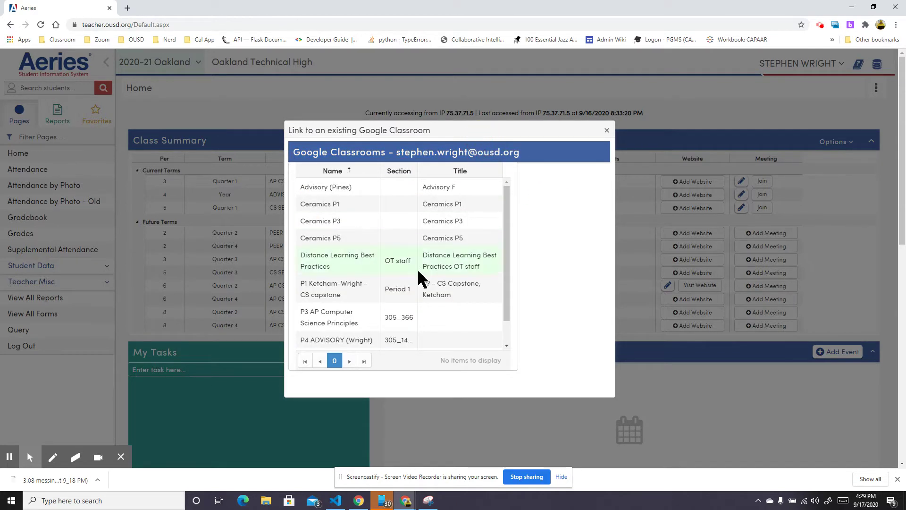
{"action": "left_click", "coordinate": [340, 317]}
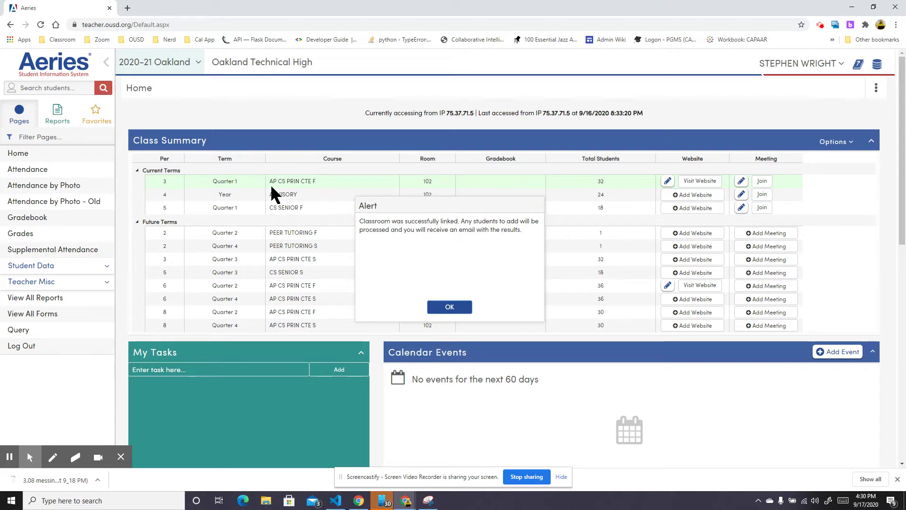
{"action": "left_click", "coordinate": [452, 307]}
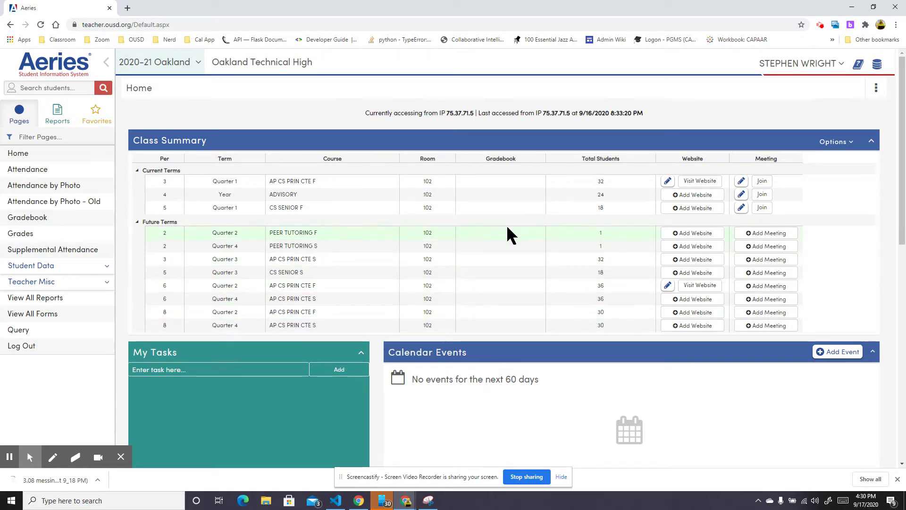
Link the period 4 ADVISORY class to the existing P4 ADVISORY Google Classroom
{"action": "left_click", "coordinate": [678, 195]}
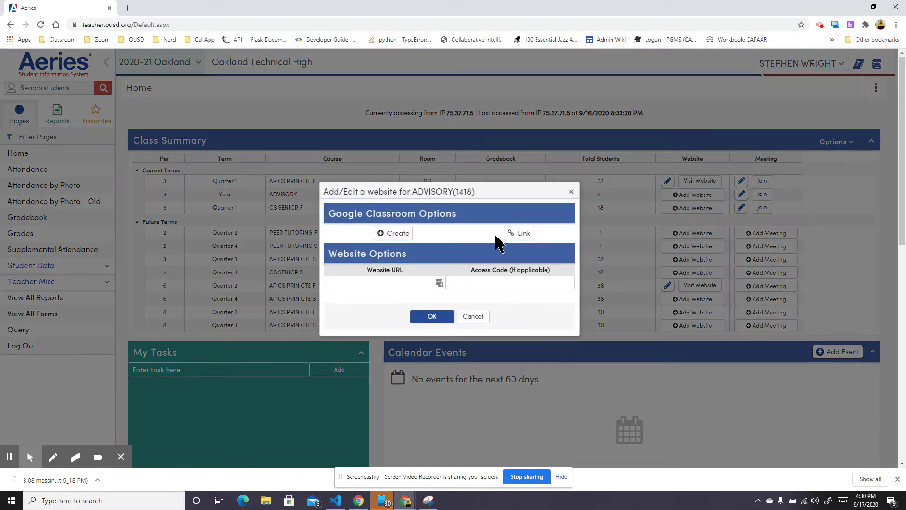
{"action": "left_click", "coordinate": [522, 234]}
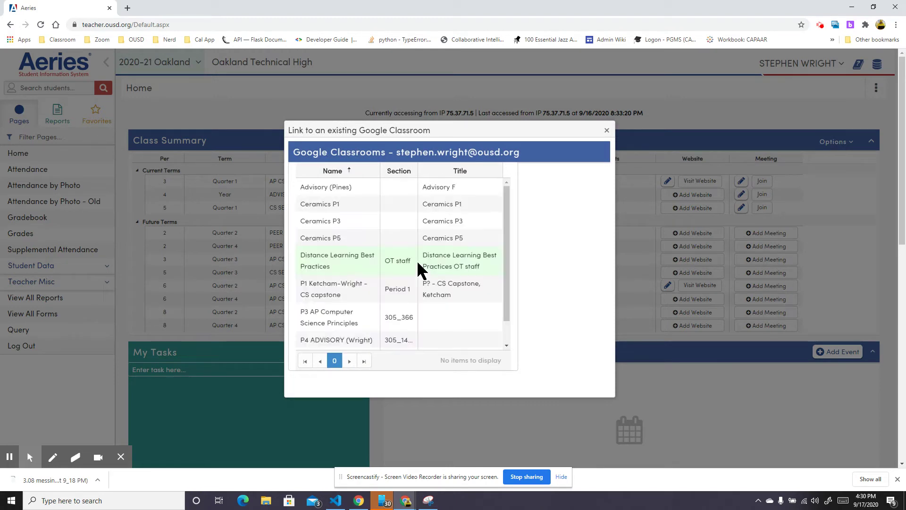
{"action": "scroll", "coordinate": [417, 264], "scroll_direction": "down", "scroll_amount": 1}
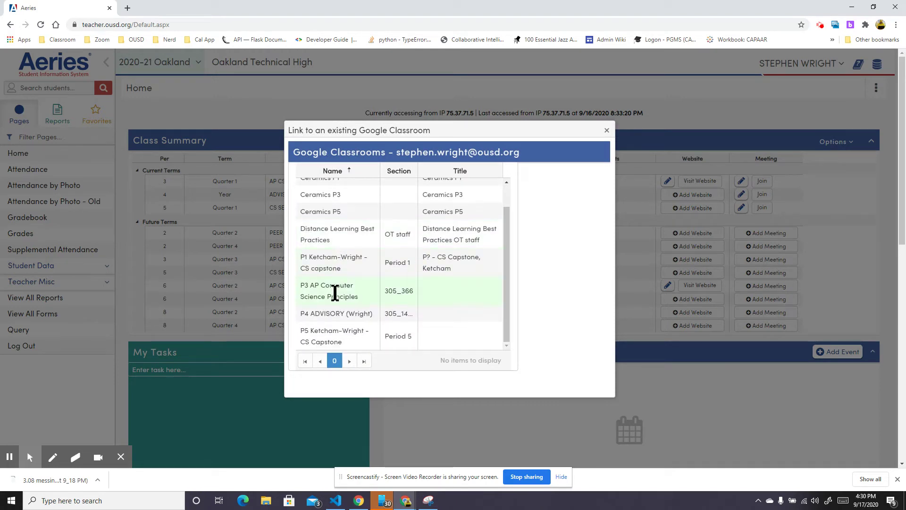
{"action": "left_click", "coordinate": [337, 315]}
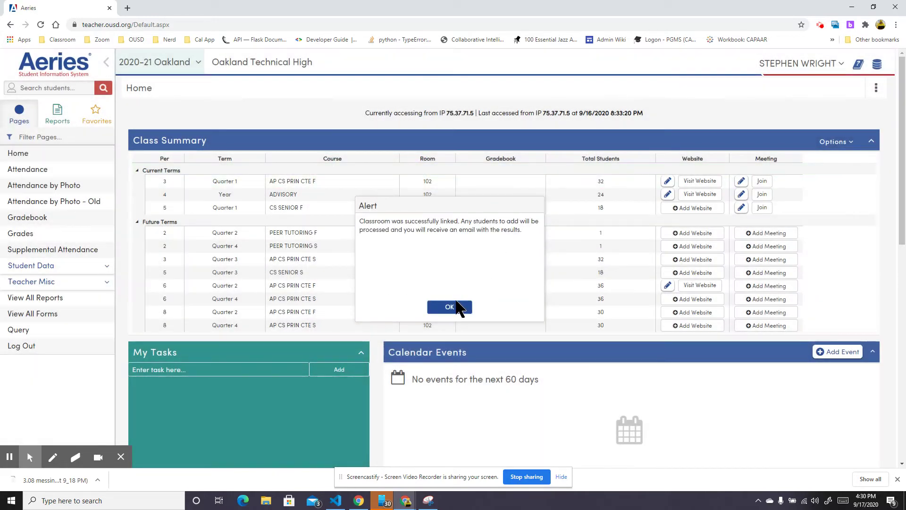
{"action": "left_click", "coordinate": [444, 308]}
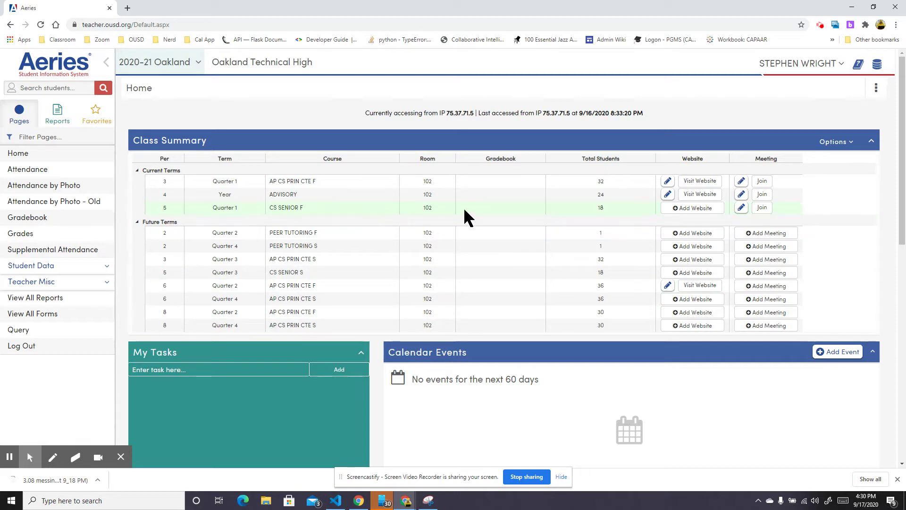
Link the period 5 CS SENIOR F class to the existing P5 CS Capstone Google Classroom
{"action": "left_click", "coordinate": [694, 210]}
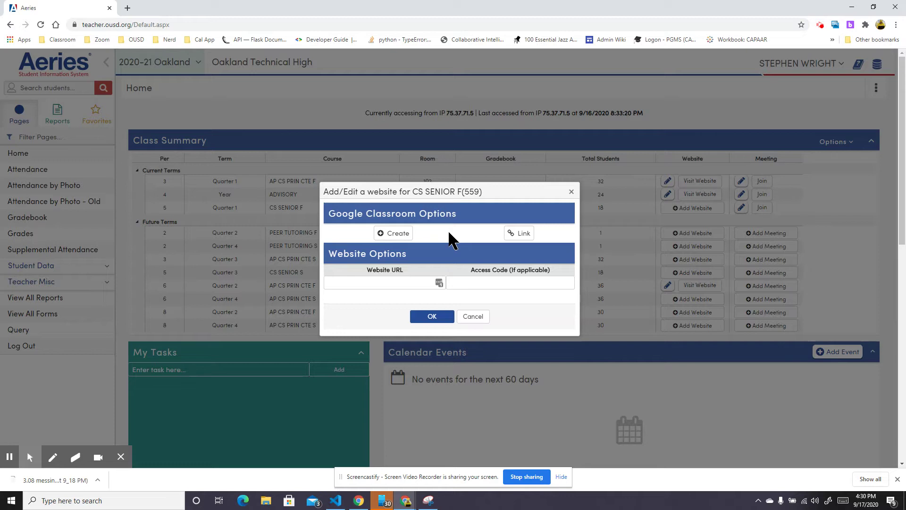
{"action": "left_click", "coordinate": [520, 234]}
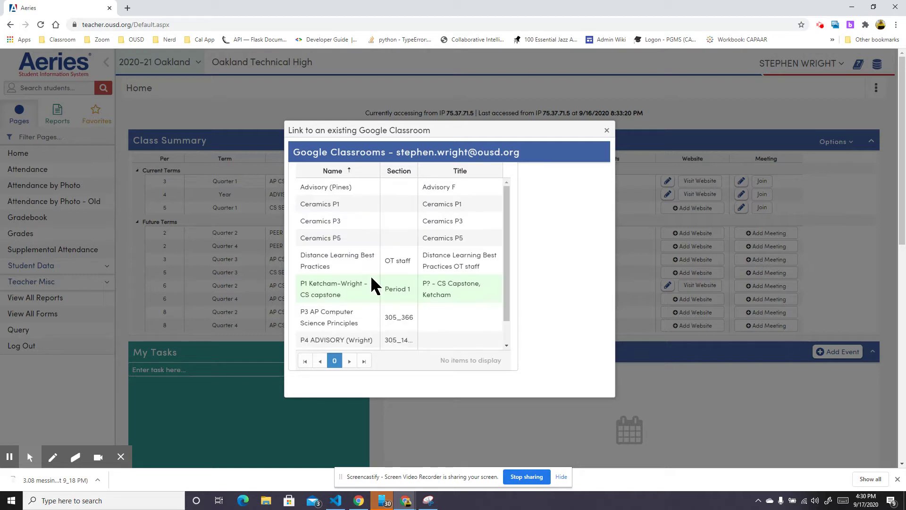
{"action": "scroll", "coordinate": [369, 286], "scroll_direction": "down", "scroll_amount": 4}
{"action": "left_click", "coordinate": [359, 288]}
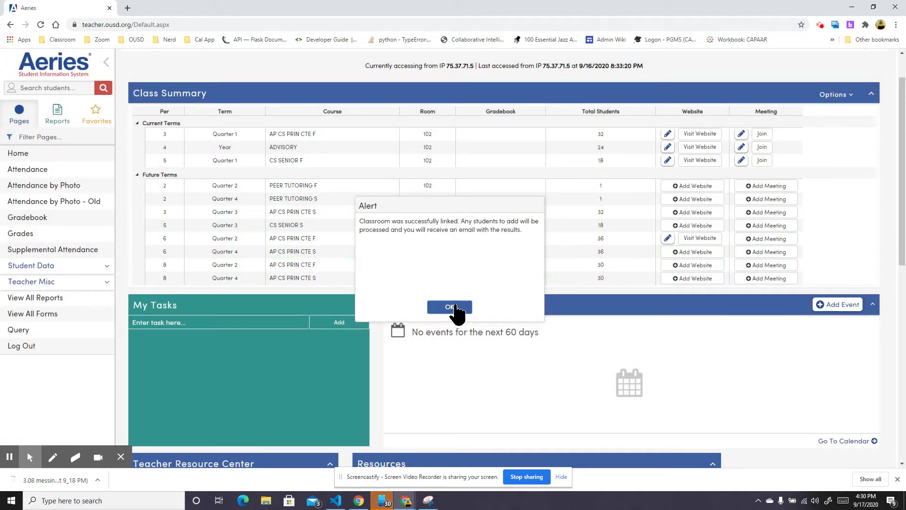
{"action": "left_click", "coordinate": [451, 307]}
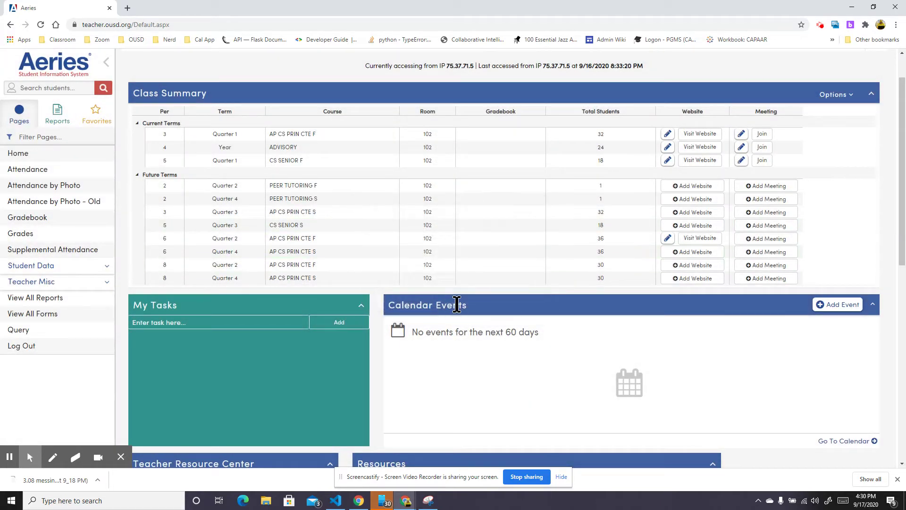
Check the Google Classroom link and website details of the period 3 AP CS PRIN CTE F class, leaving them unmodified
{"action": "scroll", "coordinate": [577, 221], "scroll_direction": "up", "scroll_amount": 1}
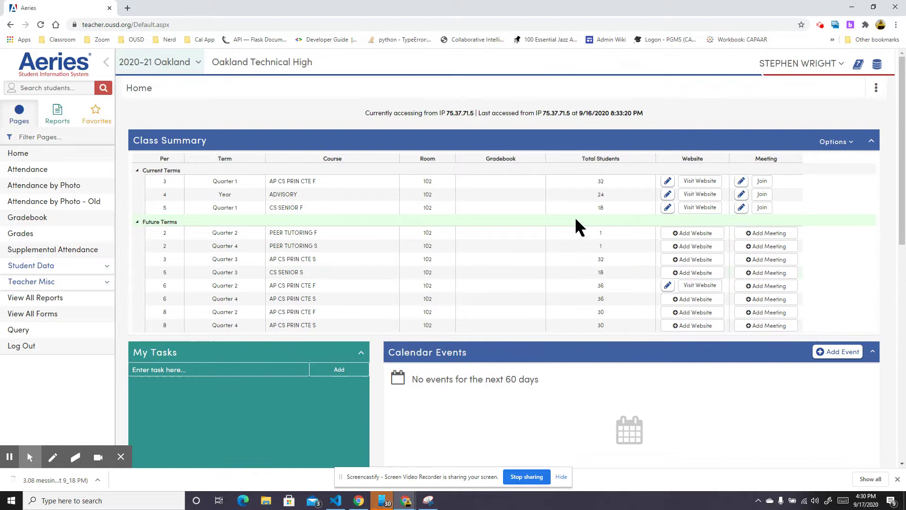
{"action": "left_click", "coordinate": [667, 180]}
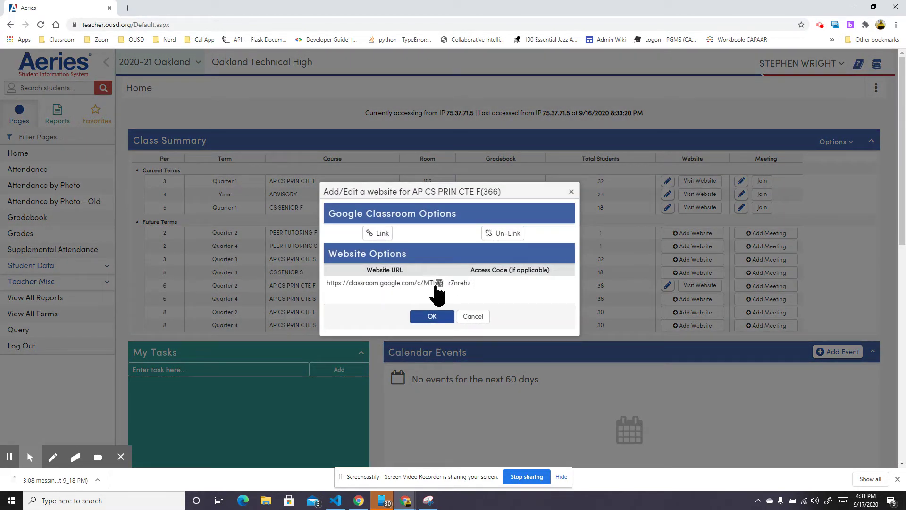
{"action": "left_click", "coordinate": [473, 317]}
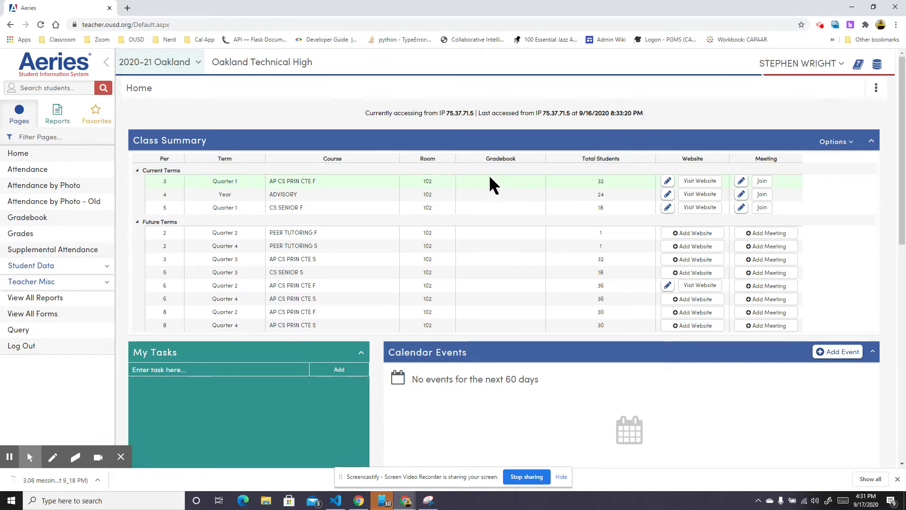
{"action": "left_click", "coordinate": [820, 24]}
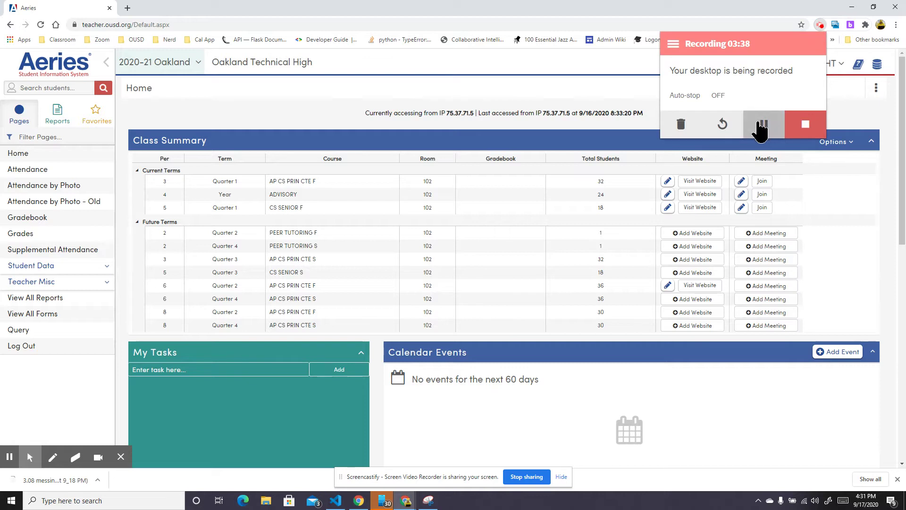
{"action": "left_click", "coordinate": [852, 97]}
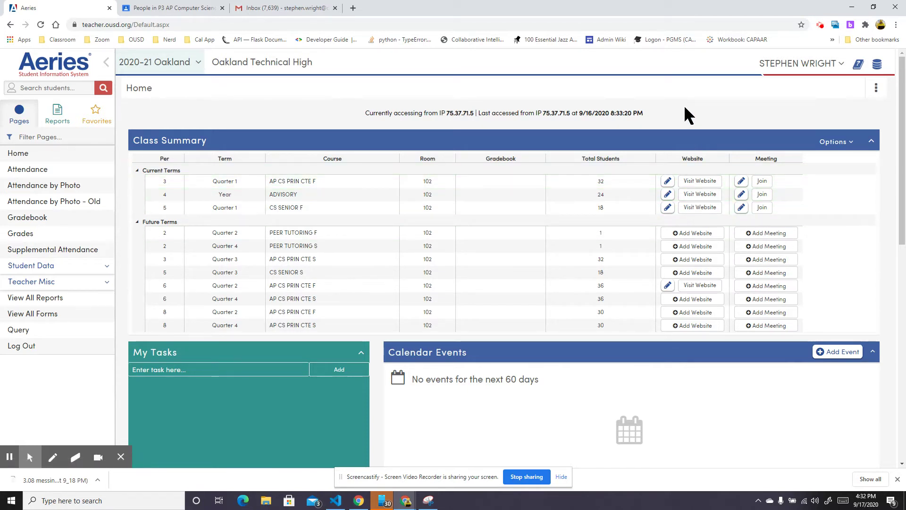
Start a new gradebook from the gradebook list and associate it with the Quarter 1 term only
{"action": "left_click", "coordinate": [46, 222]}
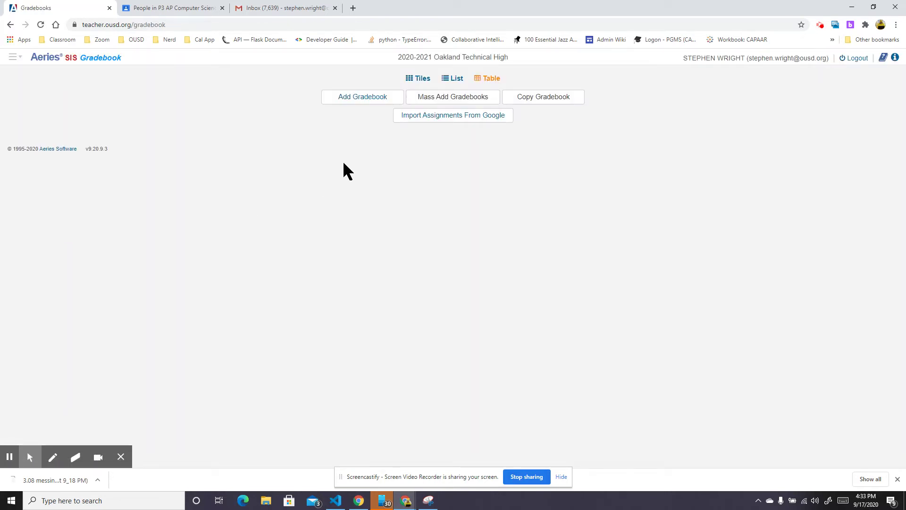
{"action": "left_click", "coordinate": [364, 98]}
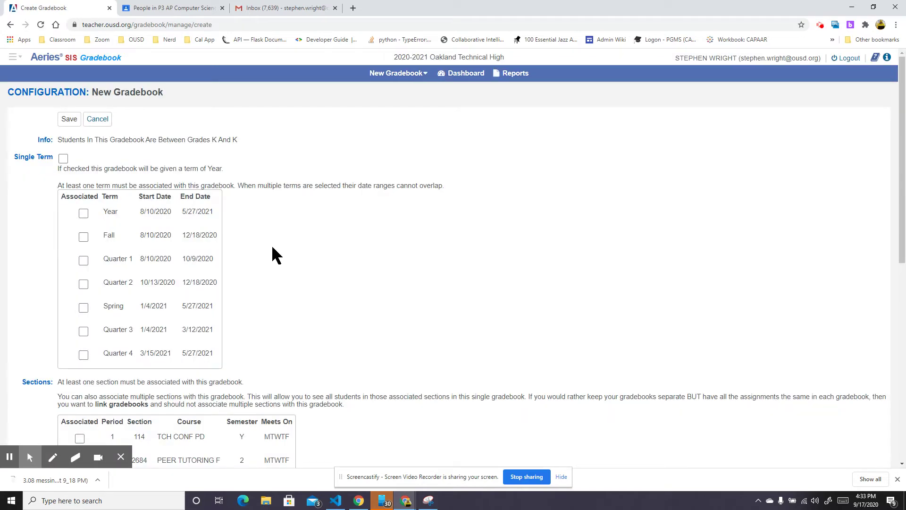
{"action": "scroll", "coordinate": [301, 238], "scroll_direction": "down", "scroll_amount": 1}
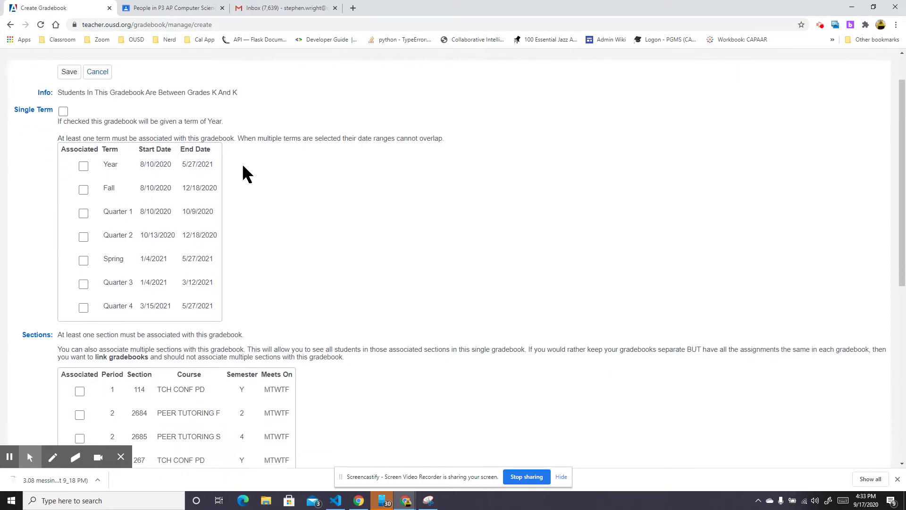
{"action": "left_click", "coordinate": [63, 112]}
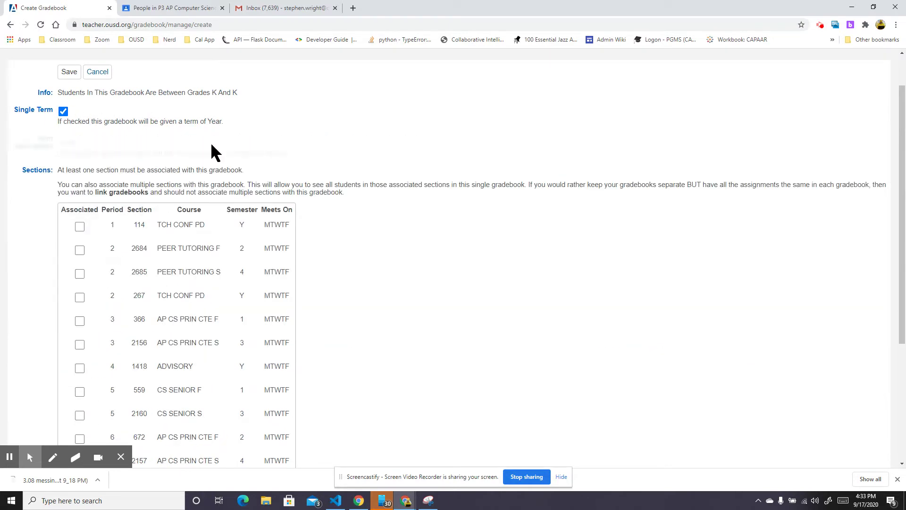
{"action": "left_click", "coordinate": [63, 111]}
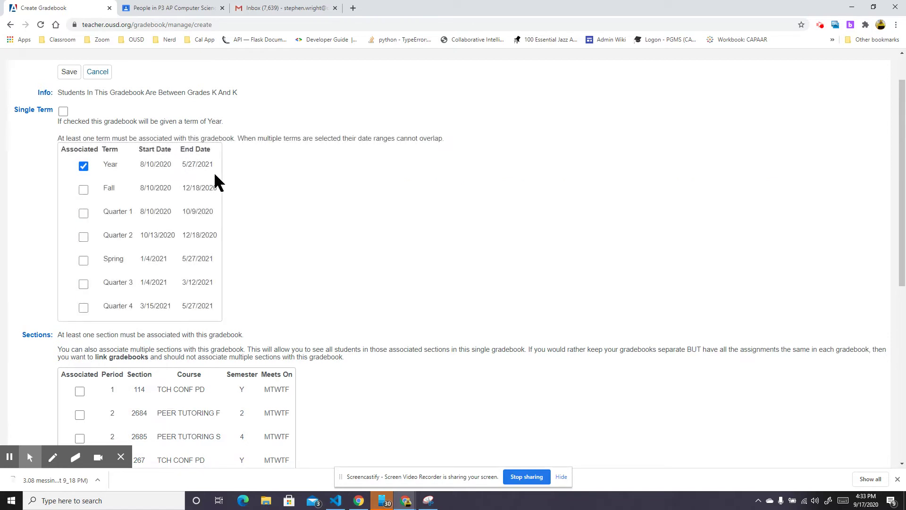
{"action": "left_click", "coordinate": [83, 213]}
{"action": "left_click", "coordinate": [81, 166]}
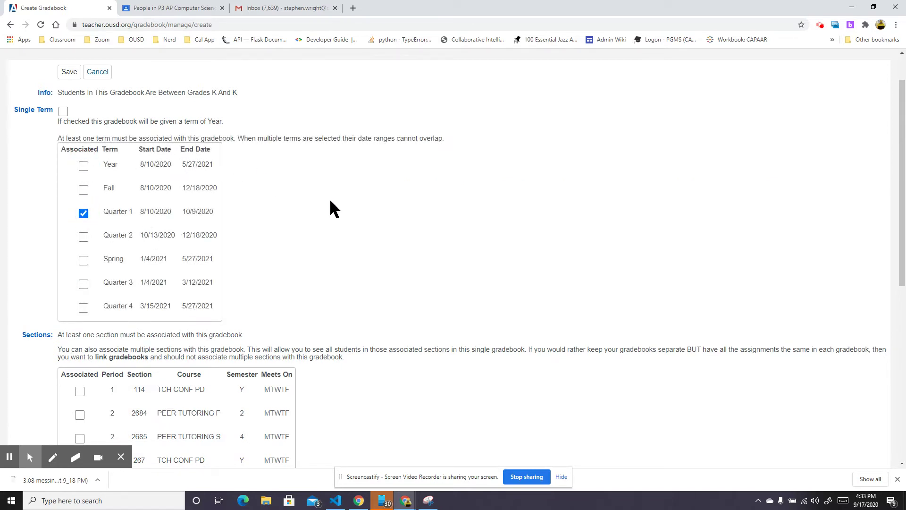
Associate the new gradebook with section 366, the period 3 AP CS PRIN CTE F class
{"action": "scroll", "coordinate": [331, 203], "scroll_direction": "down", "scroll_amount": 1}
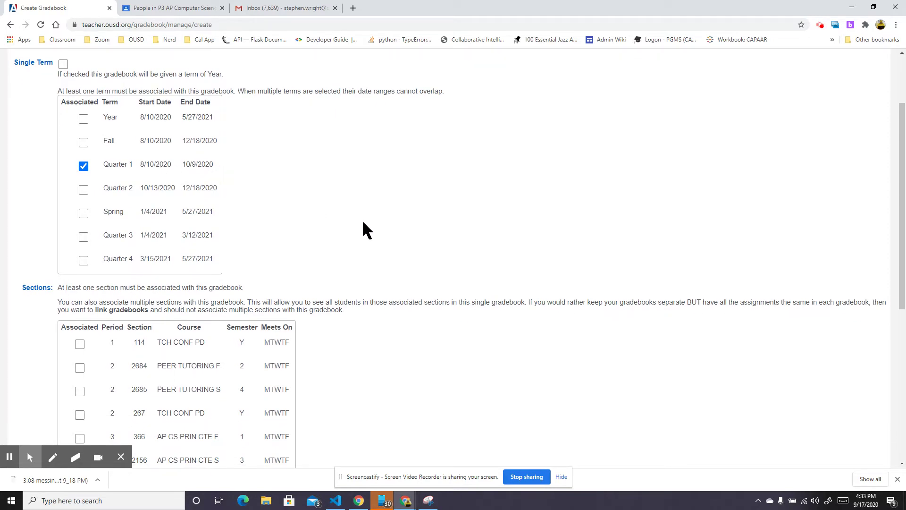
{"action": "scroll", "coordinate": [398, 232], "scroll_direction": "down", "scroll_amount": 2}
{"action": "scroll", "coordinate": [398, 232], "scroll_direction": "down", "scroll_amount": 2}
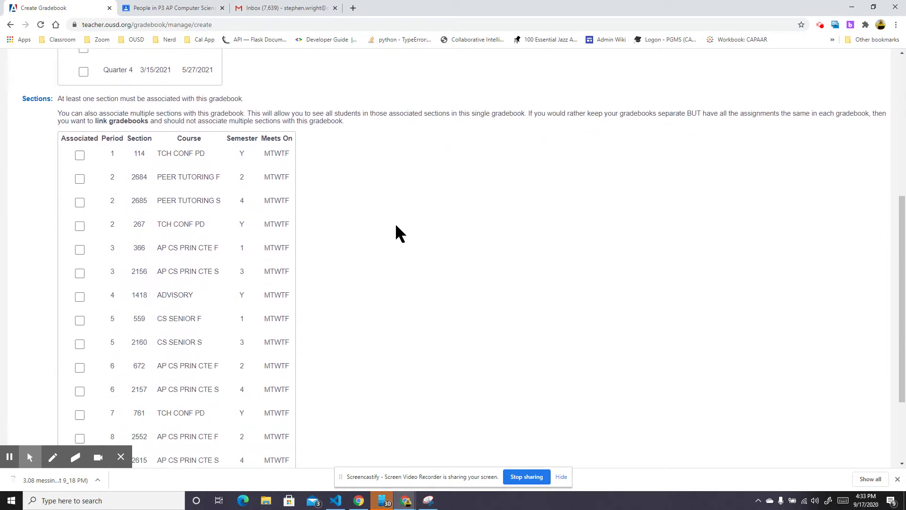
{"action": "scroll", "coordinate": [395, 223], "scroll_direction": "down", "scroll_amount": 1}
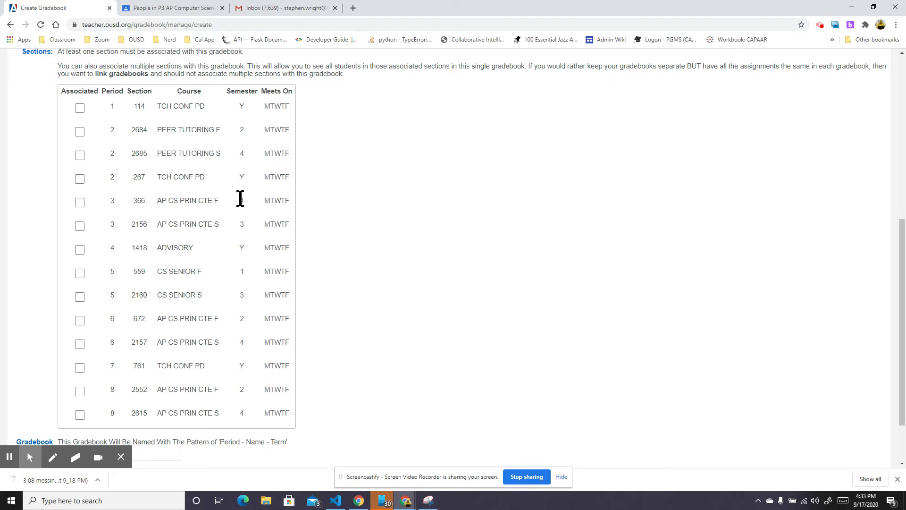
{"action": "left_click", "coordinate": [80, 203]}
Name the period 3 gradebook "AP CS Principles" and save it
{"action": "scroll", "coordinate": [378, 237], "scroll_direction": "down", "scroll_amount": 2}
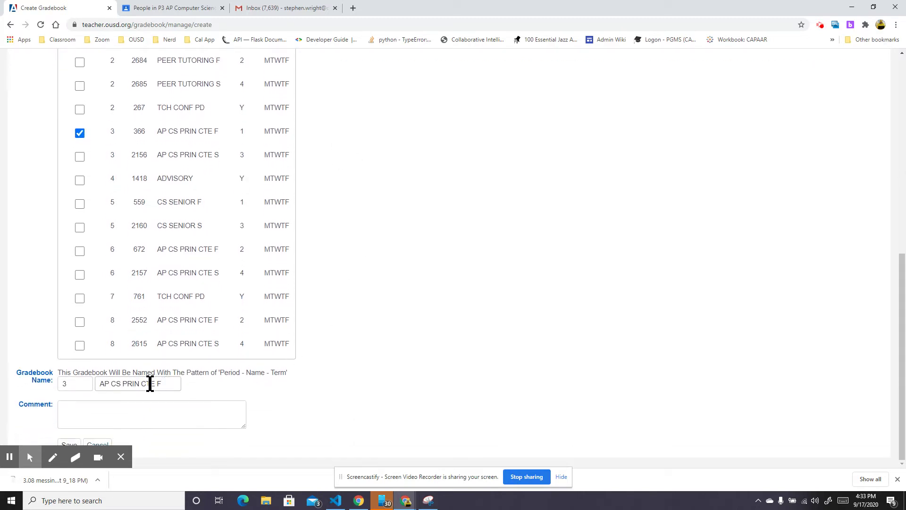
{"action": "left_click", "coordinate": [158, 384]}
{"action": "key", "text": "BackSpace"}
{"action": "key", "text": "BackSpace"}
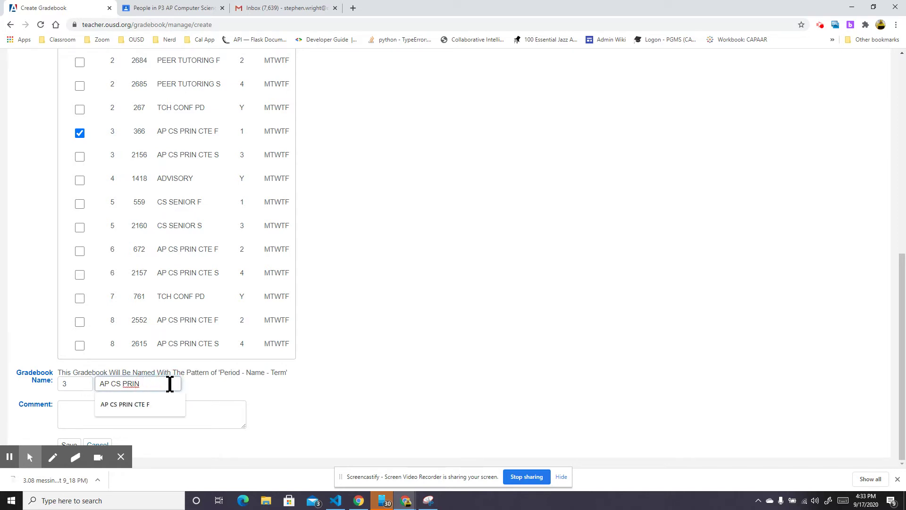
{"action": "type", "text": "ciples"}
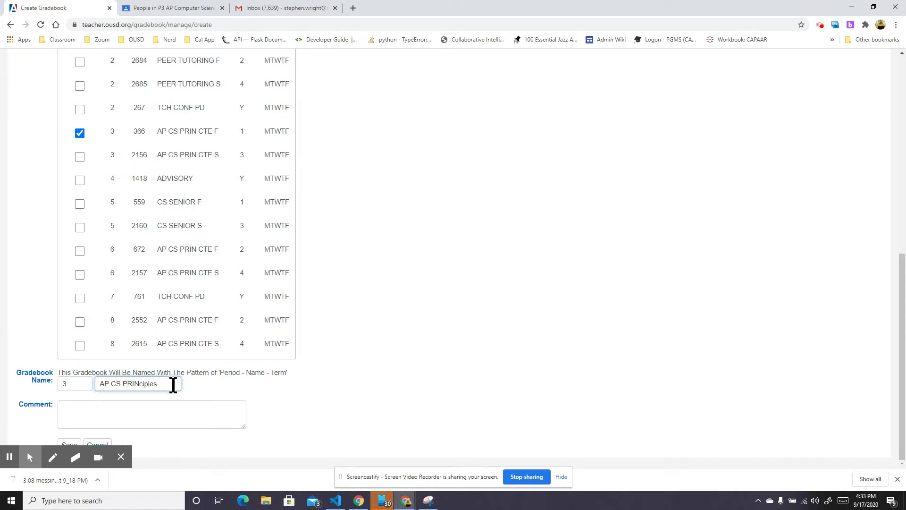
{"action": "left_click_drag", "start_coordinate": [122, 384], "coordinate": [135, 383]}
{"action": "key", "text": "BackSpace"}
{"action": "type", "text": "rinciples"}
{"action": "left_click", "coordinate": [420, 328]}
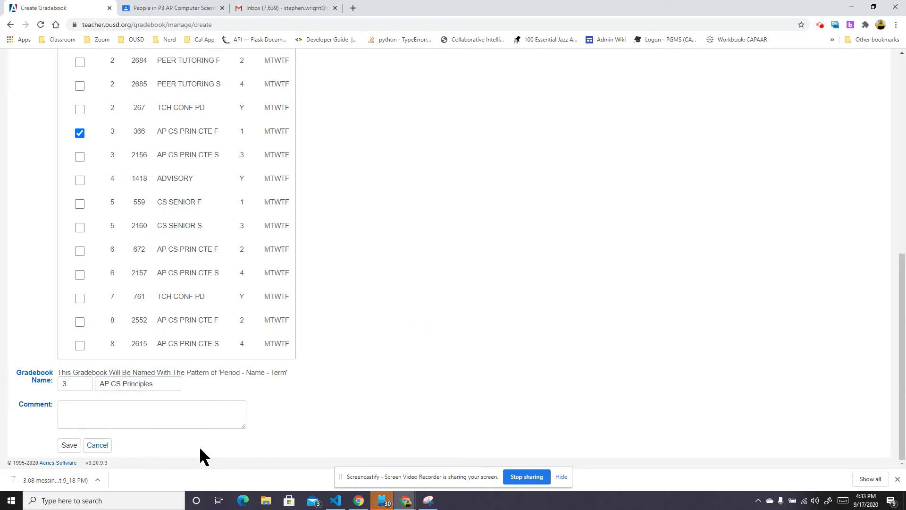
{"action": "left_click", "coordinate": [70, 446]}
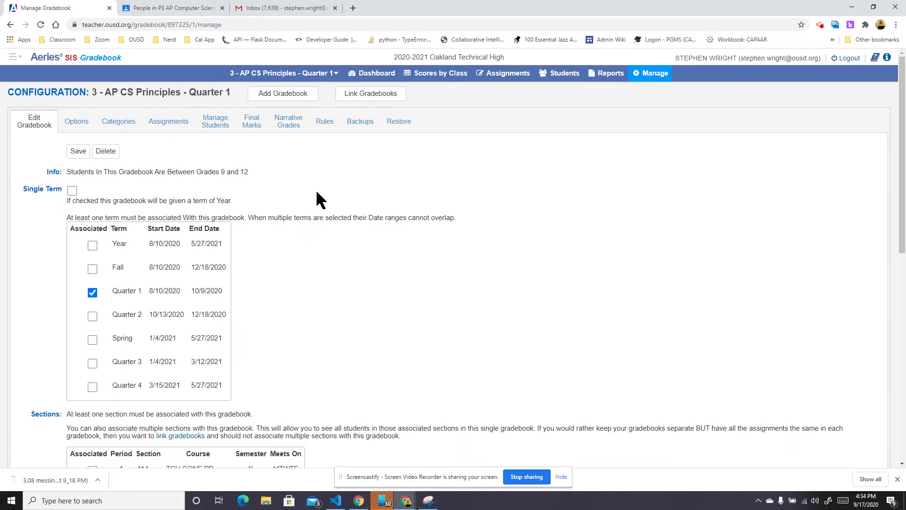
Add all entering students to the 3 - AP CS Principles - Quarter 1 gradebook and close the enters/leaves window
{"action": "left_click", "coordinate": [215, 124]}
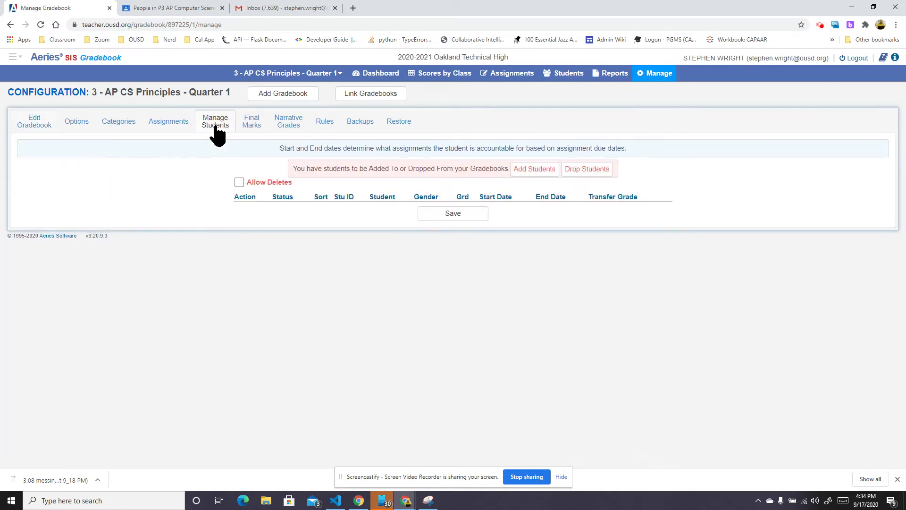
{"action": "left_click", "coordinate": [541, 169]}
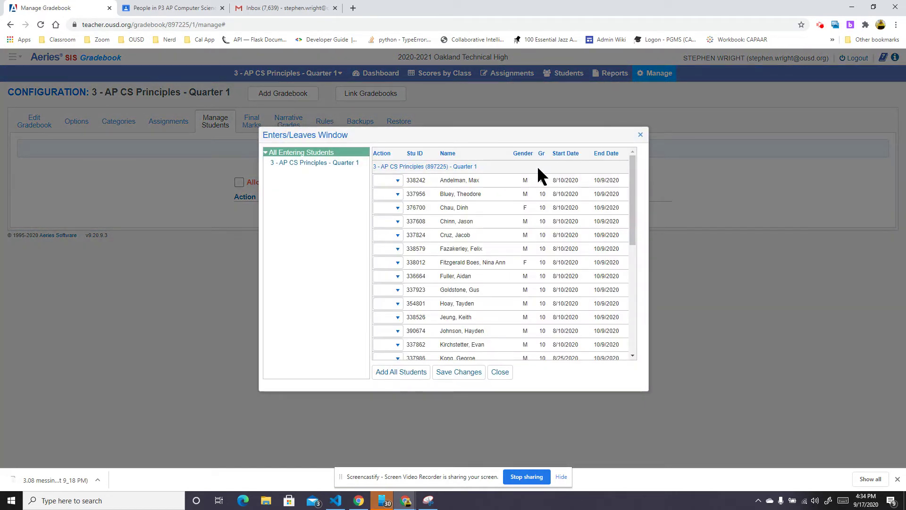
{"action": "left_click", "coordinate": [421, 372]}
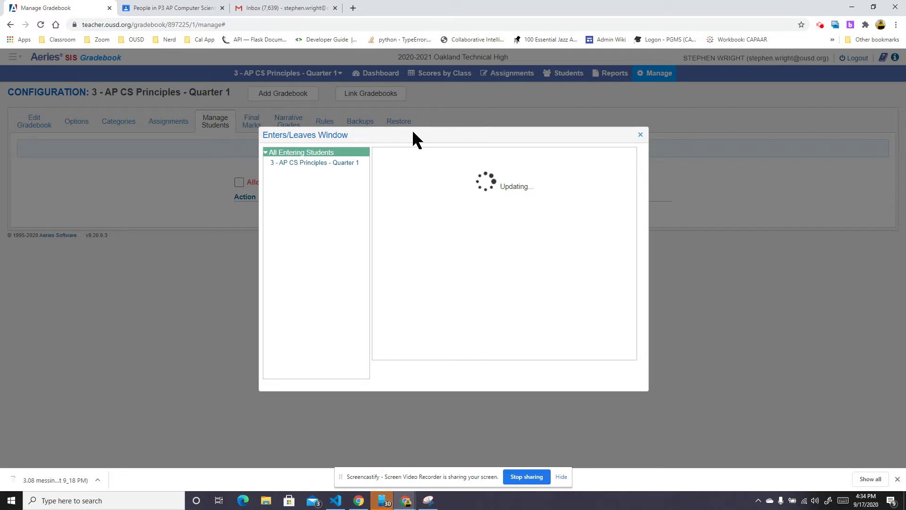
{"action": "left_click", "coordinate": [821, 26]}
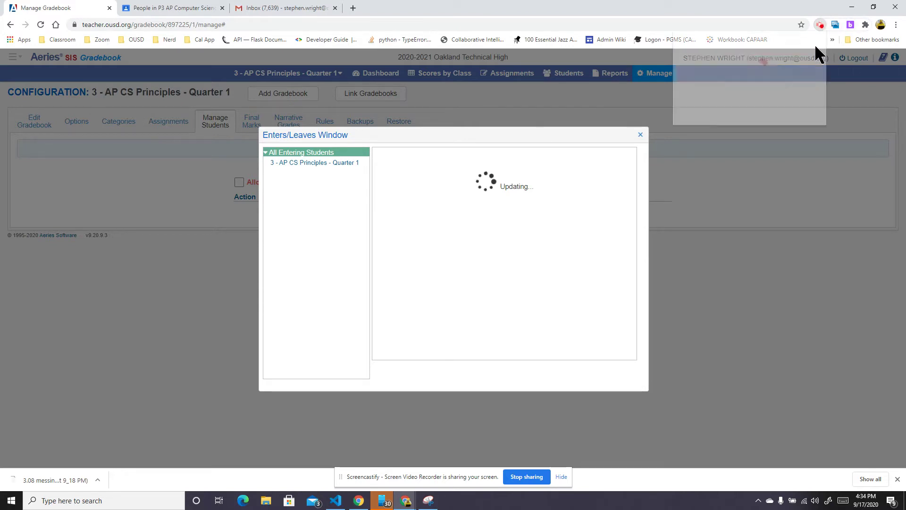
{"action": "left_click", "coordinate": [764, 125]}
{"action": "left_click", "coordinate": [764, 125]}
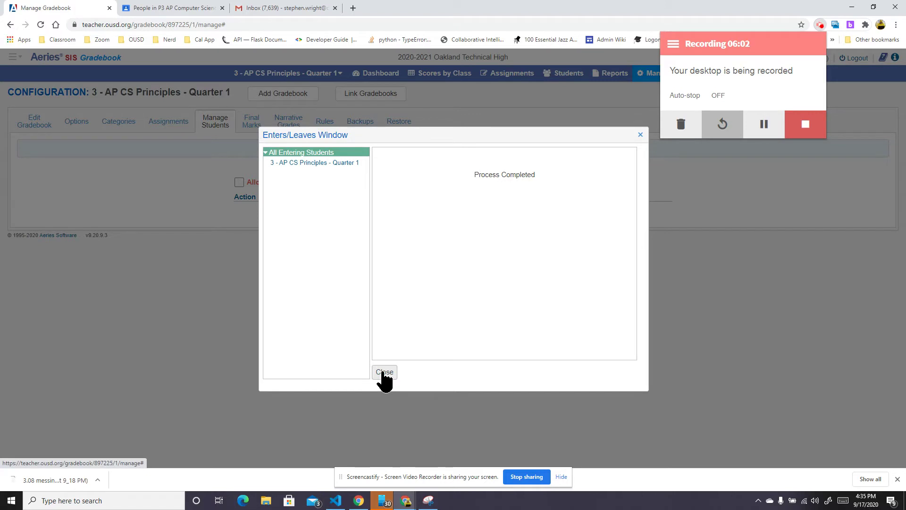
{"action": "left_click", "coordinate": [325, 163]}
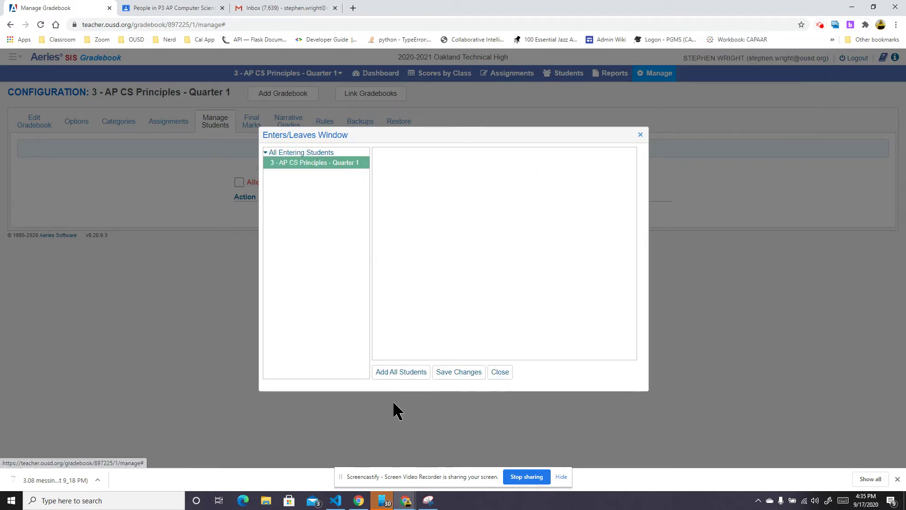
{"action": "left_click", "coordinate": [499, 372]}
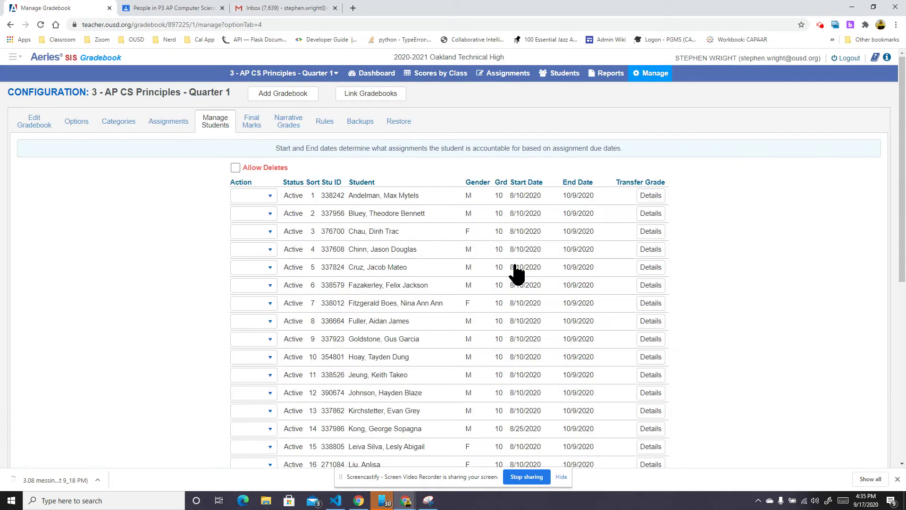
Review the AP CS Principles gradebook's student roster, categories, assignments and options
{"action": "scroll", "coordinate": [406, 318], "scroll_direction": "down", "scroll_amount": 5}
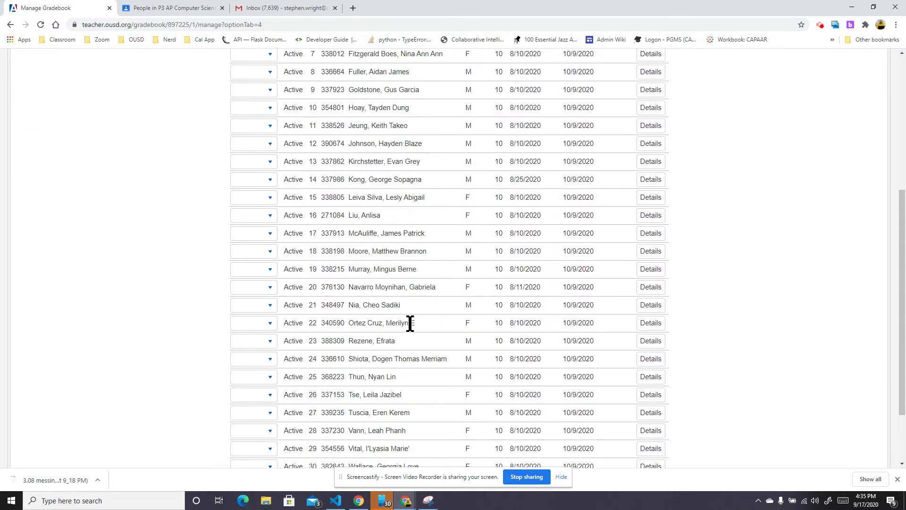
{"action": "scroll", "coordinate": [399, 218], "scroll_direction": "up", "scroll_amount": 5}
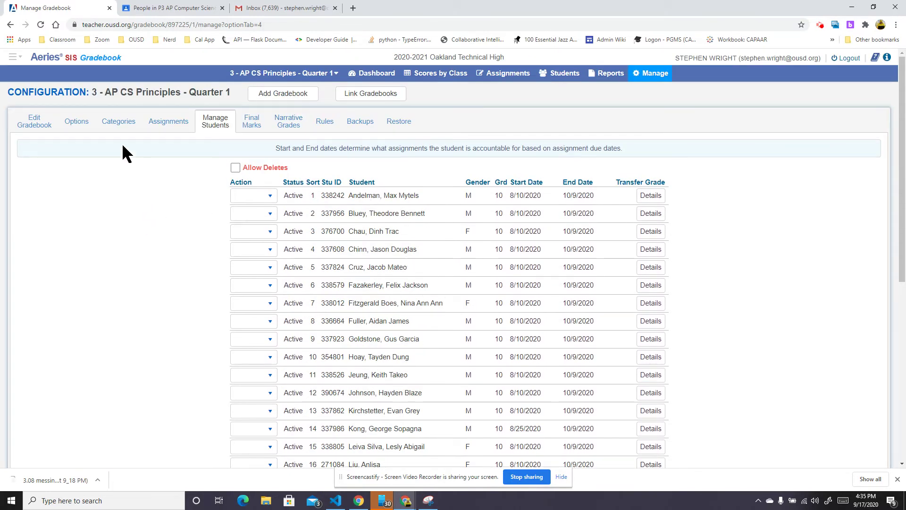
{"action": "left_click", "coordinate": [113, 132]}
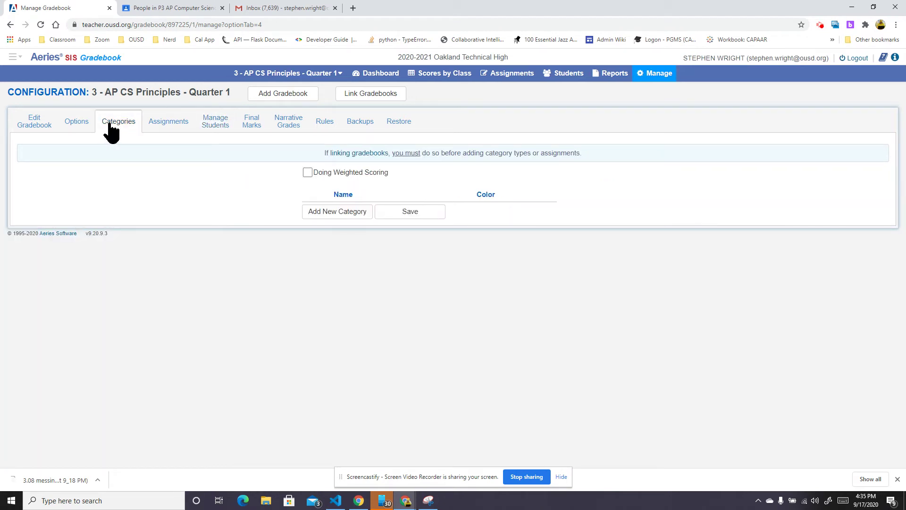
{"action": "left_click", "coordinate": [153, 128]}
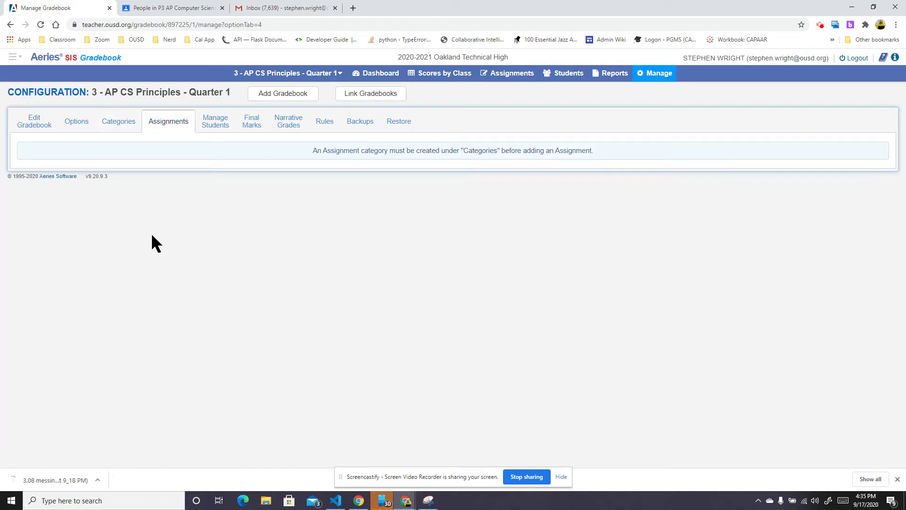
{"action": "left_click", "coordinate": [72, 125]}
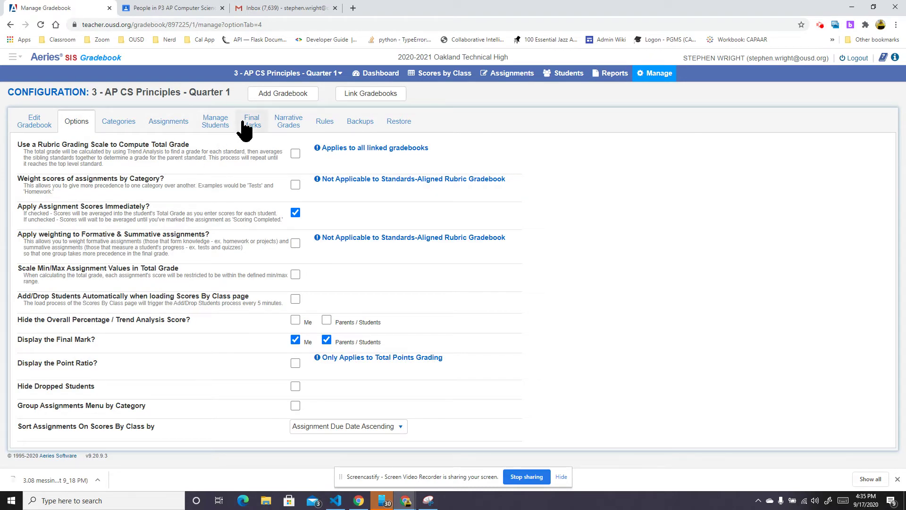
{"action": "left_click", "coordinate": [222, 127]}
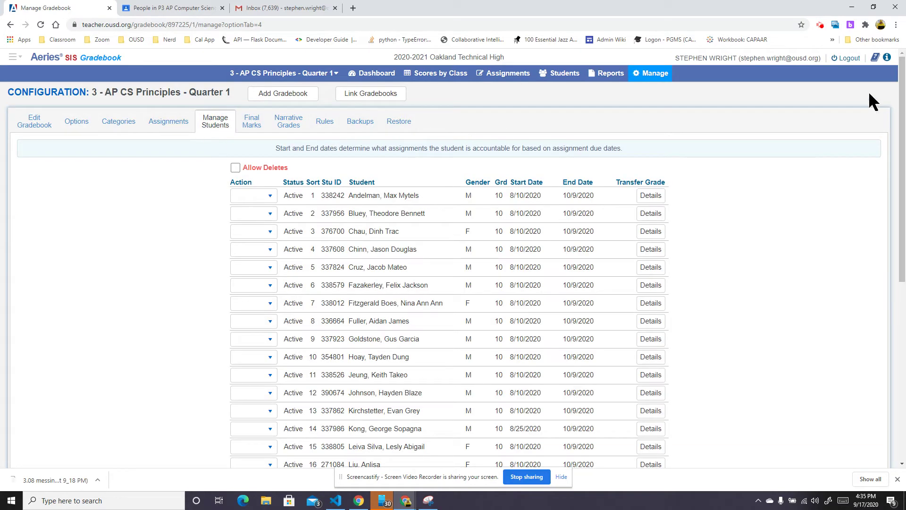
{"action": "left_click", "coordinate": [820, 23]}
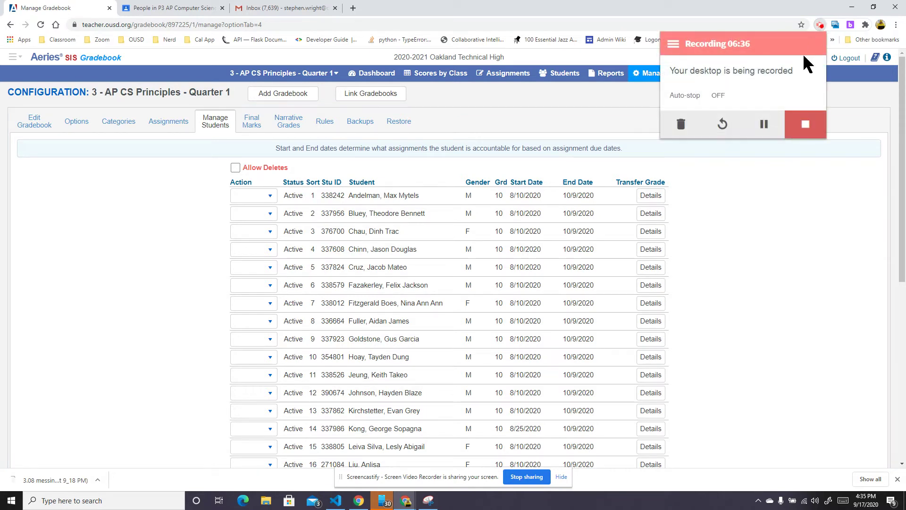
{"action": "left_click", "coordinate": [764, 124]}
{"action": "left_click", "coordinate": [760, 126]}
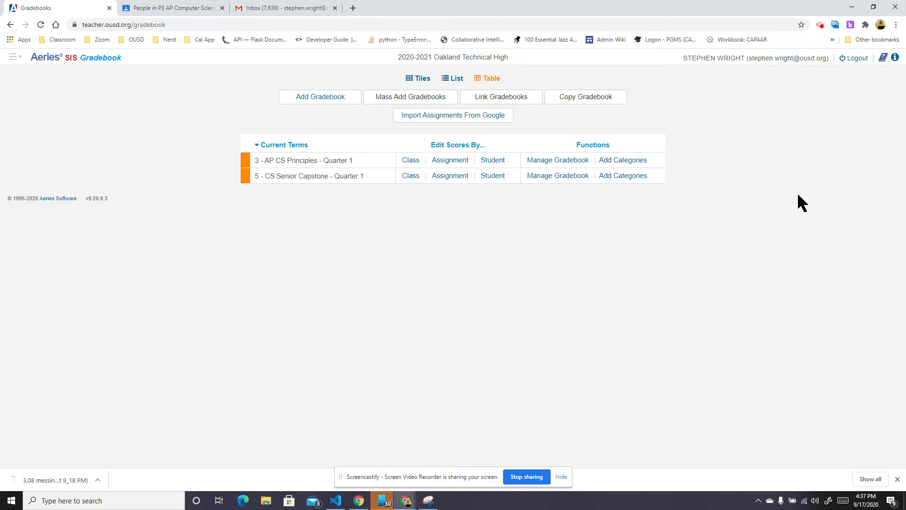
{"action": "left_click", "coordinate": [820, 25]}
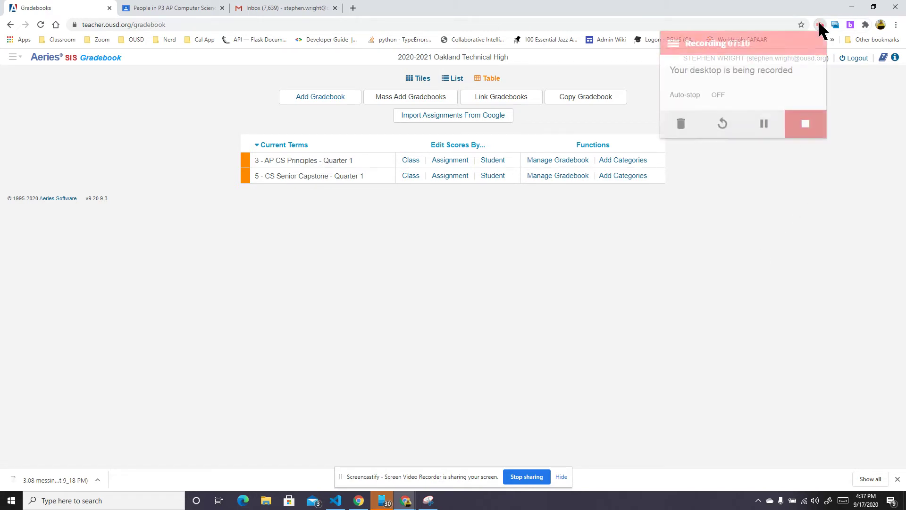
{"action": "left_click", "coordinate": [764, 124]}
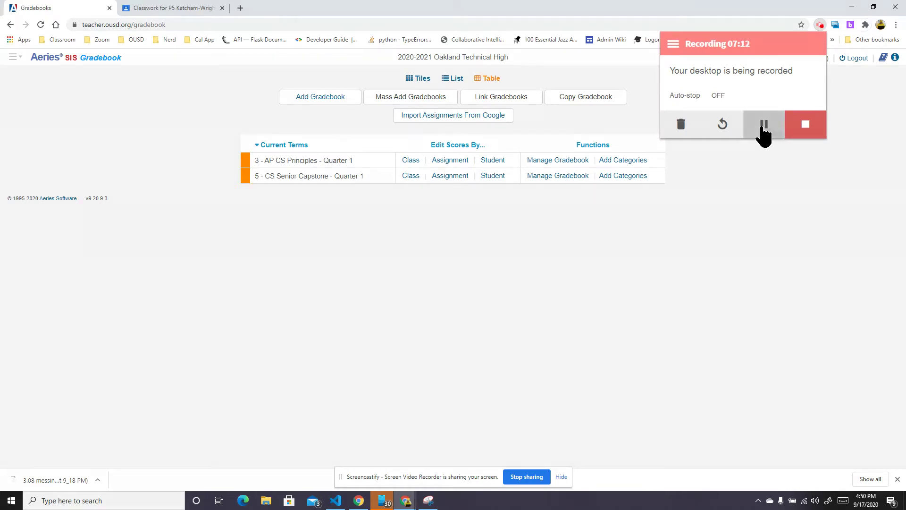
{"action": "left_click", "coordinate": [764, 124]}
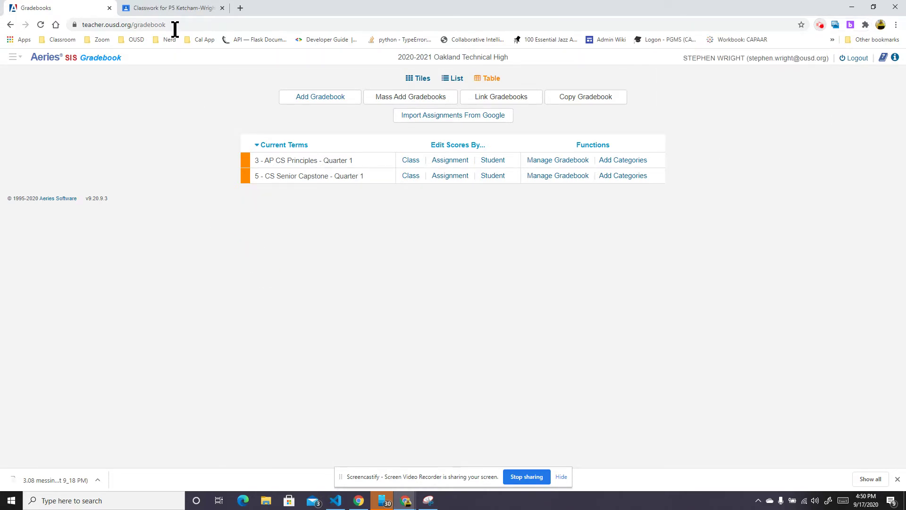
Switch to Google Classroom and check the grade calculation and grade categories in the P3 AP Computer Science Principles class settings
{"action": "left_click", "coordinate": [172, 8]}
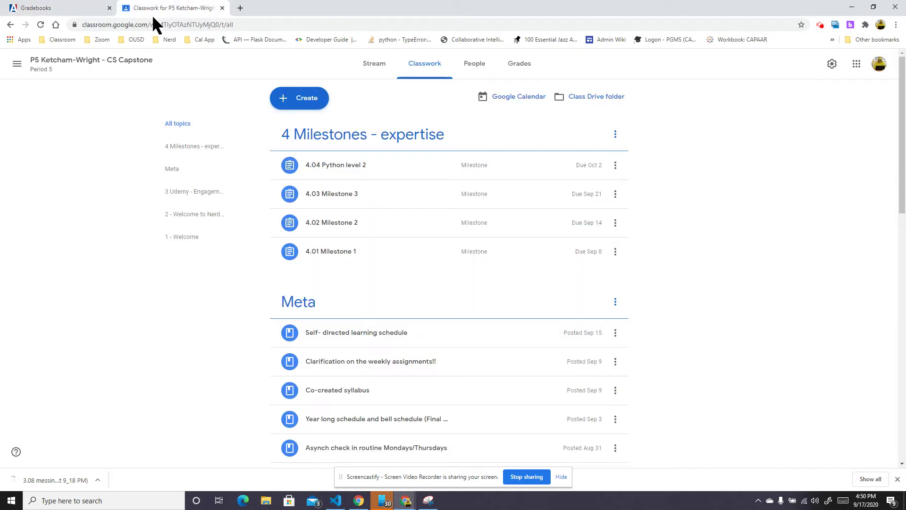
{"action": "left_click", "coordinate": [17, 64]}
{"action": "left_click", "coordinate": [74, 203]}
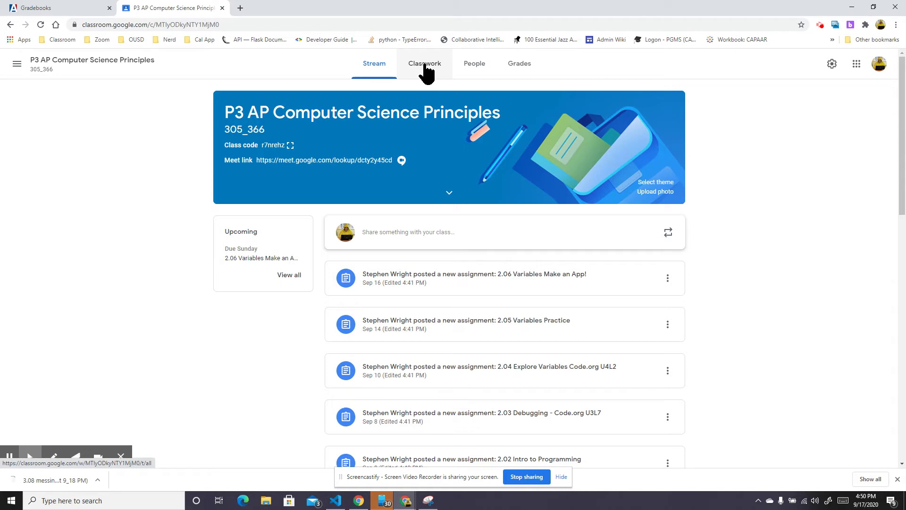
{"action": "left_click", "coordinate": [831, 64]}
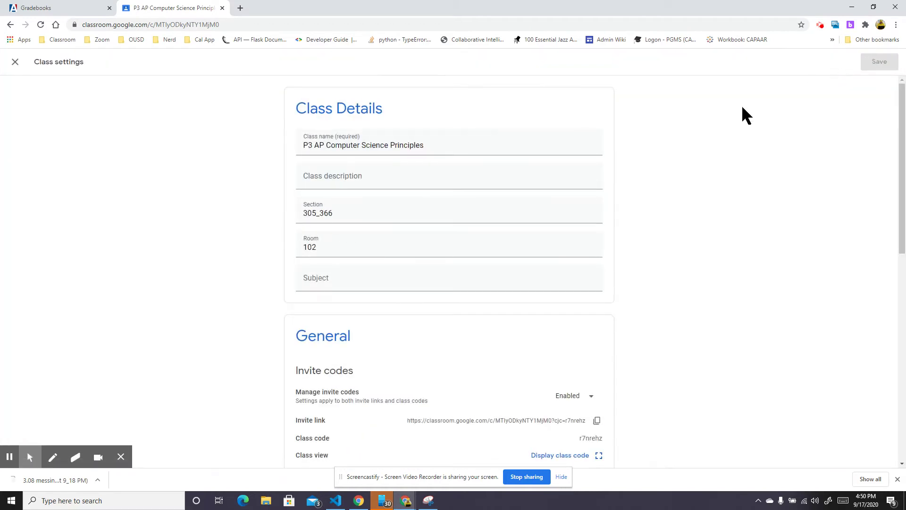
{"action": "scroll", "coordinate": [662, 246], "scroll_direction": "down", "scroll_amount": 6}
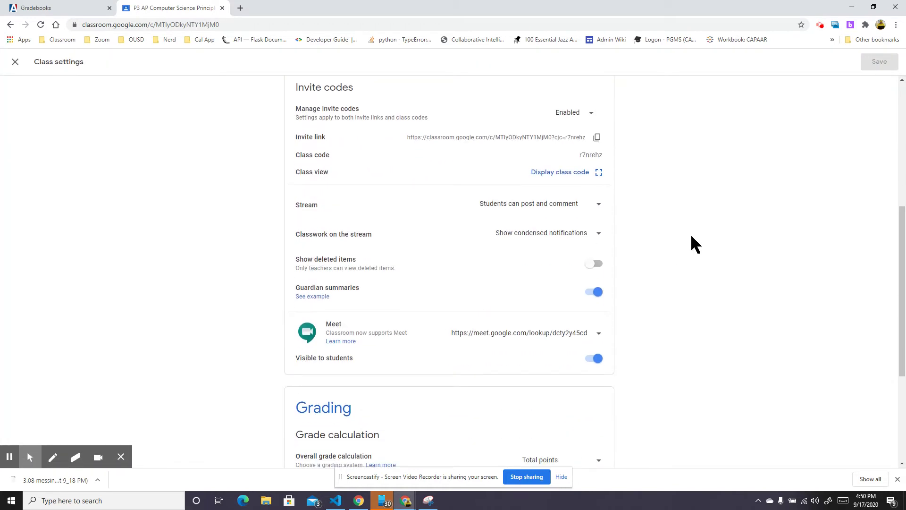
{"action": "scroll", "coordinate": [692, 241], "scroll_direction": "up", "scroll_amount": 6}
{"action": "left_click", "coordinate": [15, 62]}
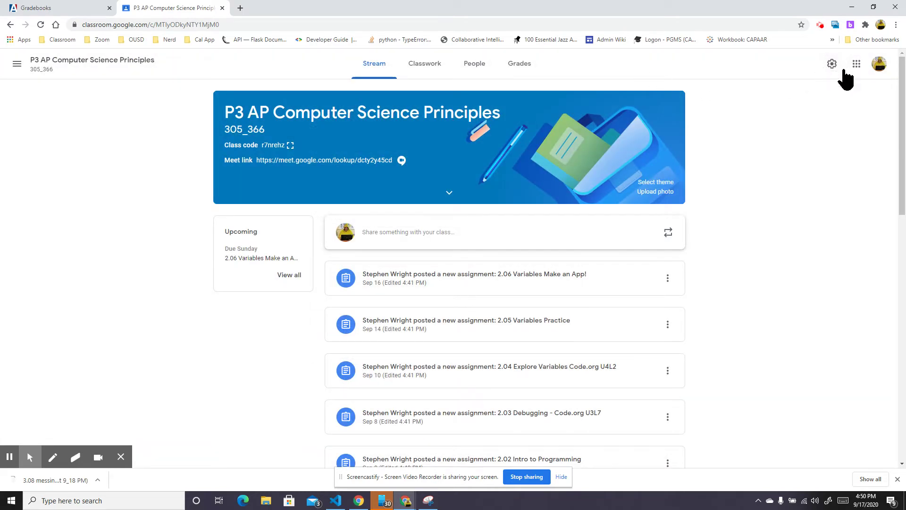
{"action": "left_click", "coordinate": [839, 64]}
{"action": "scroll", "coordinate": [458, 273], "scroll_direction": "down", "scroll_amount": 8}
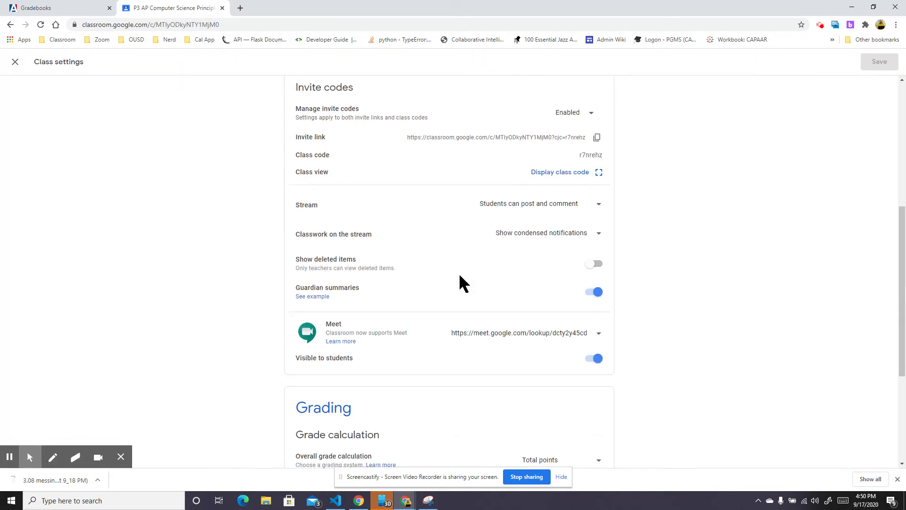
{"action": "scroll", "coordinate": [460, 275], "scroll_direction": "down", "scroll_amount": 2}
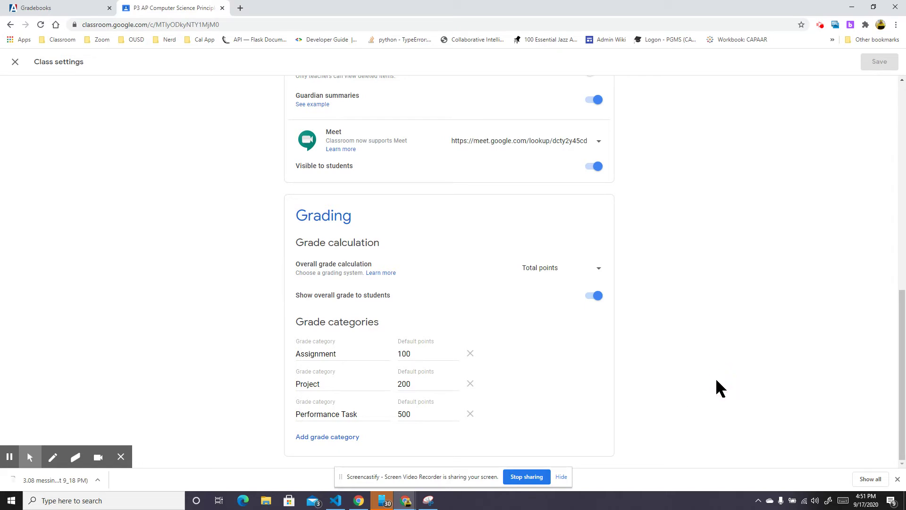
{"action": "scroll", "coordinate": [714, 377], "scroll_direction": "up", "scroll_amount": 7}
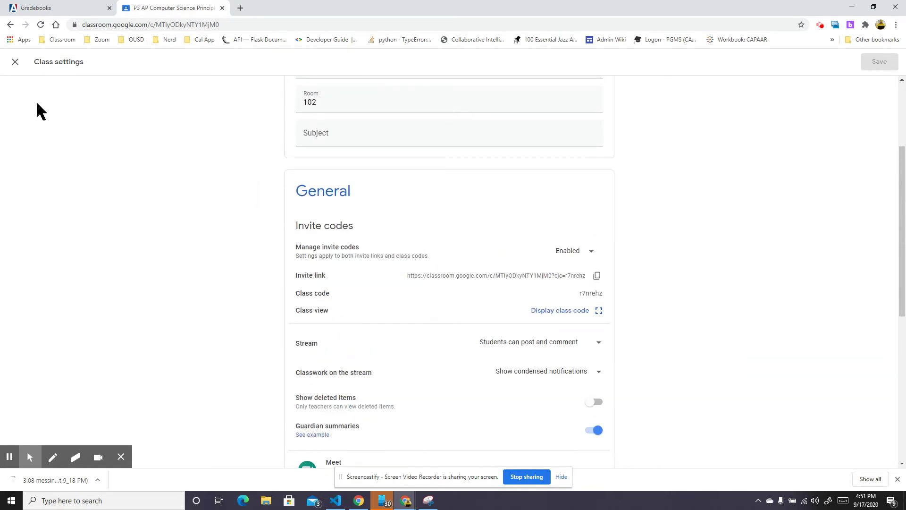
{"action": "left_click", "coordinate": [15, 62]}
Check the grade calculation and weighted grade categories in the settings of the period 5 CS Capstone class
{"action": "left_click", "coordinate": [14, 64]}
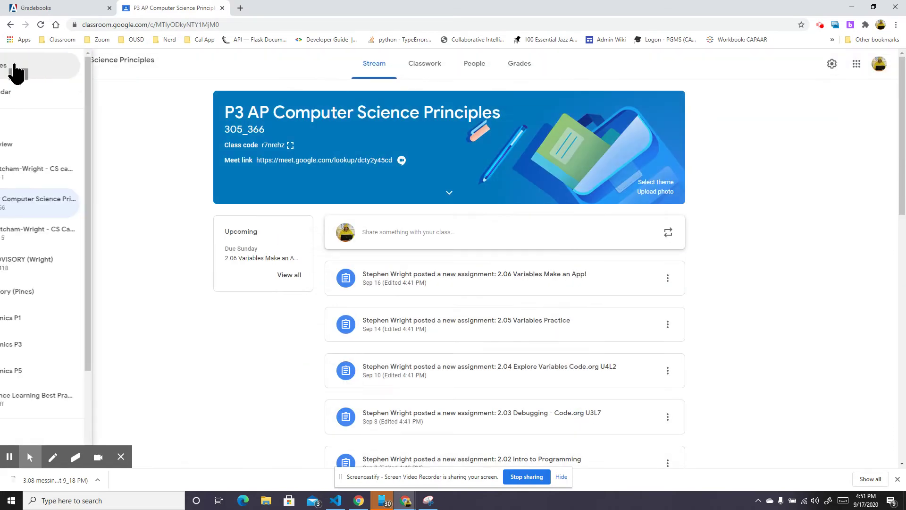
{"action": "left_click", "coordinate": [71, 234]}
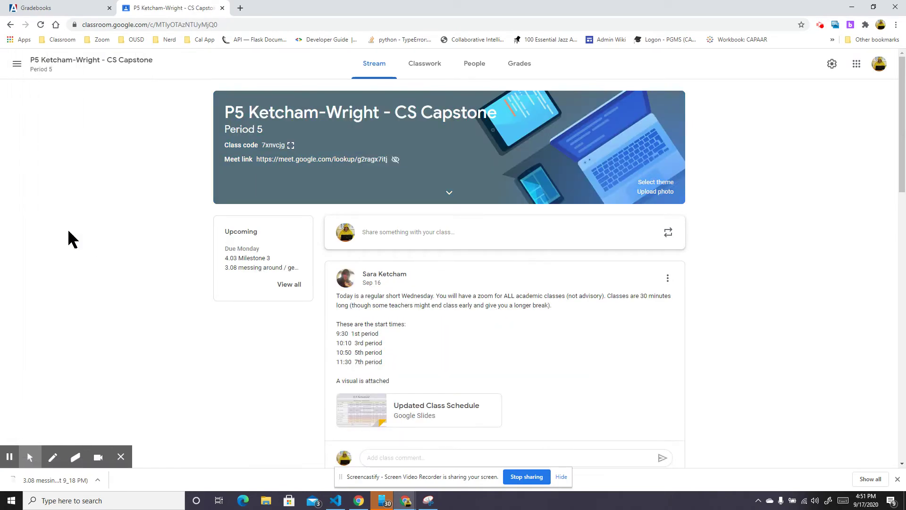
{"action": "left_click", "coordinate": [832, 64]}
{"action": "scroll", "coordinate": [704, 247], "scroll_direction": "down", "scroll_amount": 12}
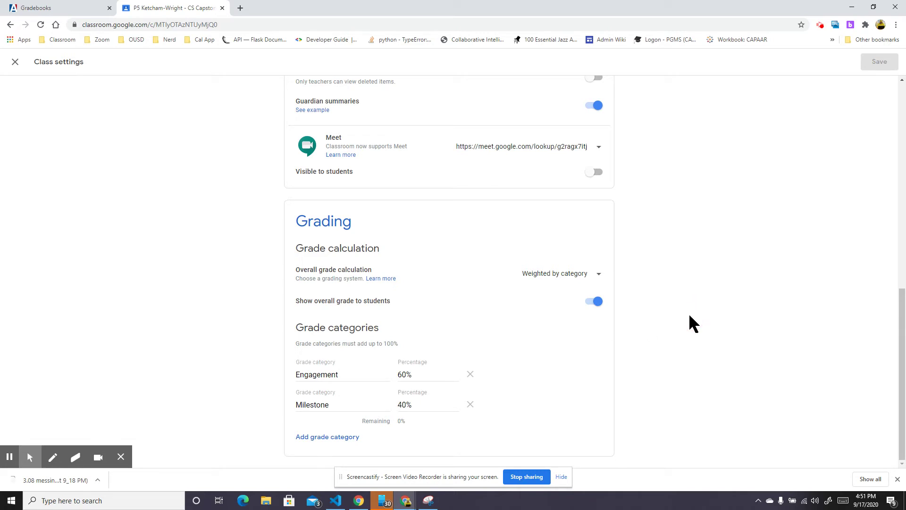
{"action": "scroll", "coordinate": [689, 315], "scroll_direction": "up", "scroll_amount": 5}
{"action": "scroll", "coordinate": [693, 316], "scroll_direction": "down", "scroll_amount": 5}
{"action": "scroll", "coordinate": [728, 345], "scroll_direction": "up", "scroll_amount": 2}
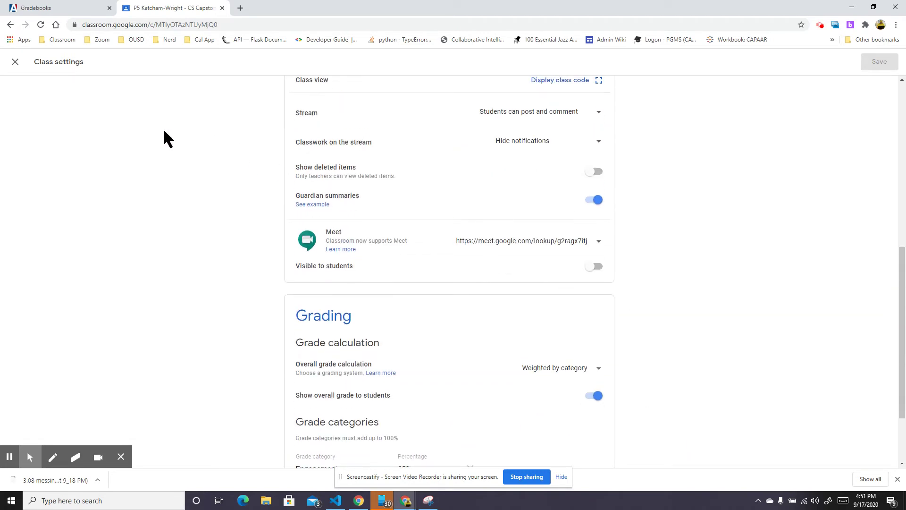
{"action": "left_click", "coordinate": [15, 62]}
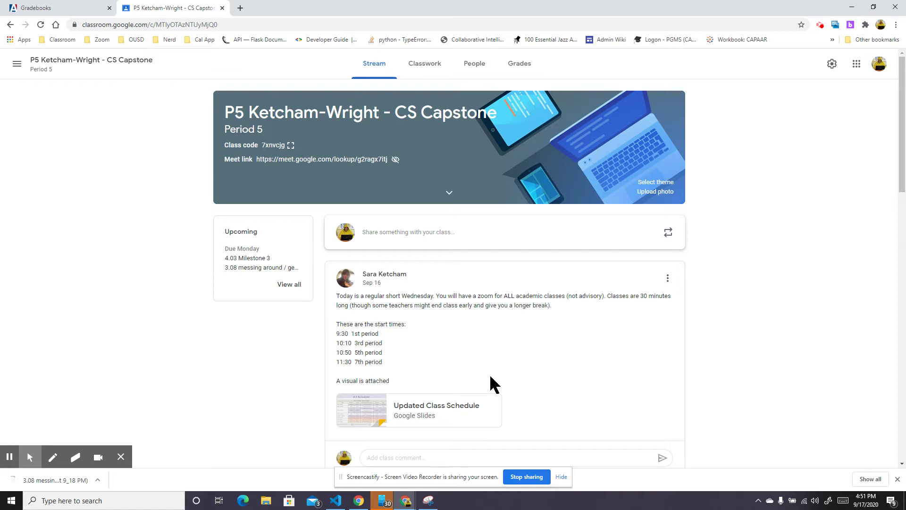
Switch back to Aeries and import the Google assignments with scores into the AP CS Principles and CS Senior Capstone Quarter 1 gradebooks
{"action": "left_click", "coordinate": [65, 9]}
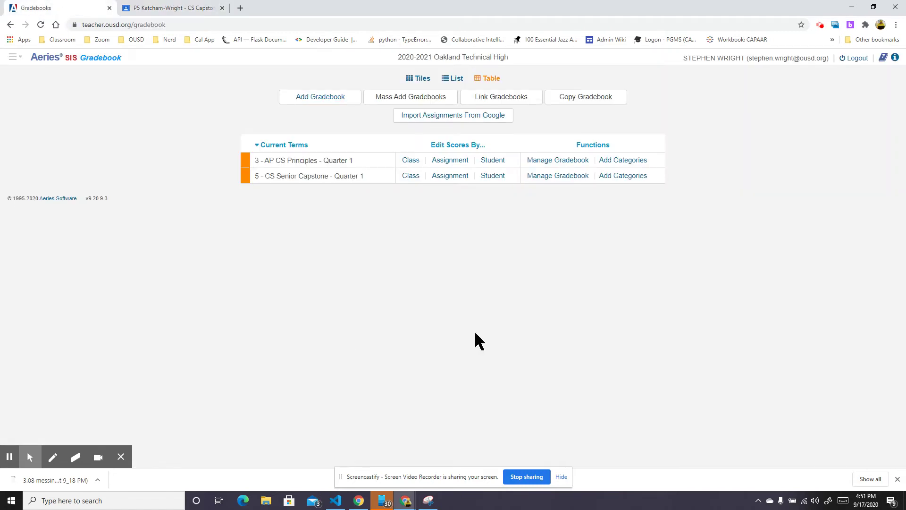
{"action": "left_click", "coordinate": [464, 116]}
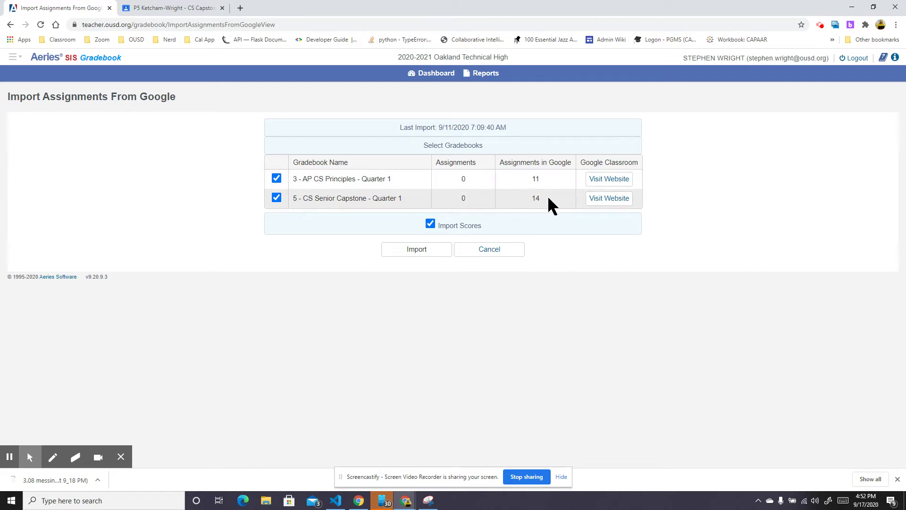
{"action": "left_click", "coordinate": [424, 252]}
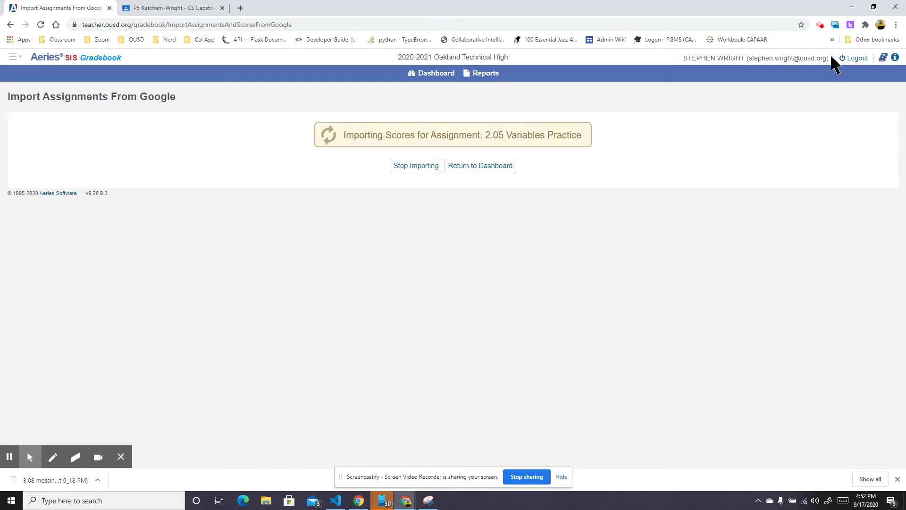
{"action": "left_click", "coordinate": [821, 24]}
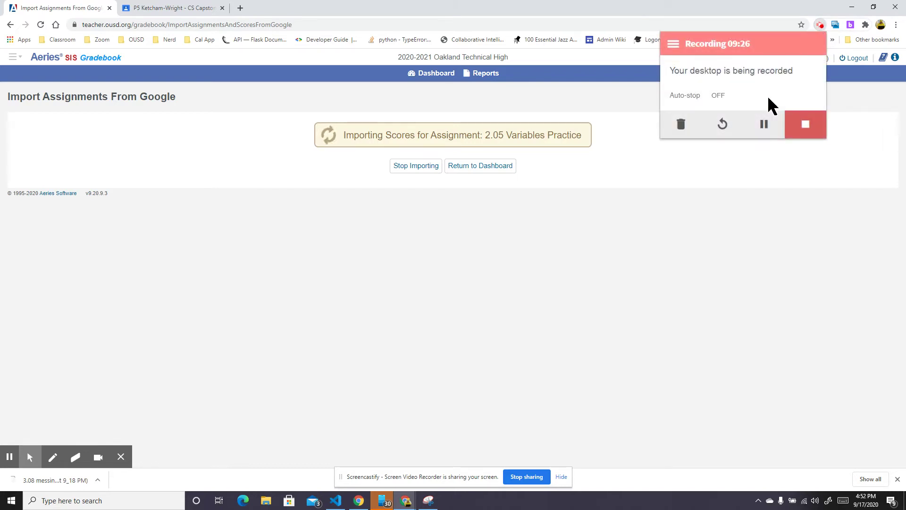
{"action": "left_click", "coordinate": [759, 125]}
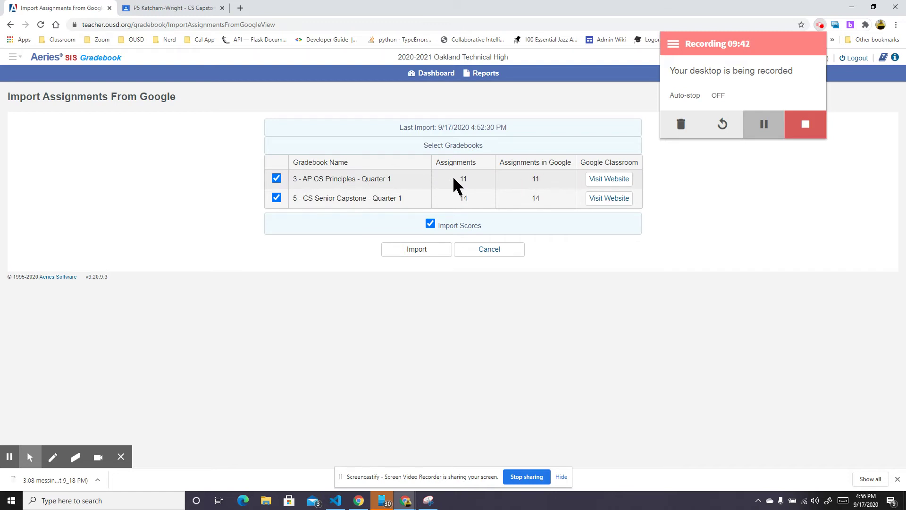
{"action": "left_click", "coordinate": [181, 178]}
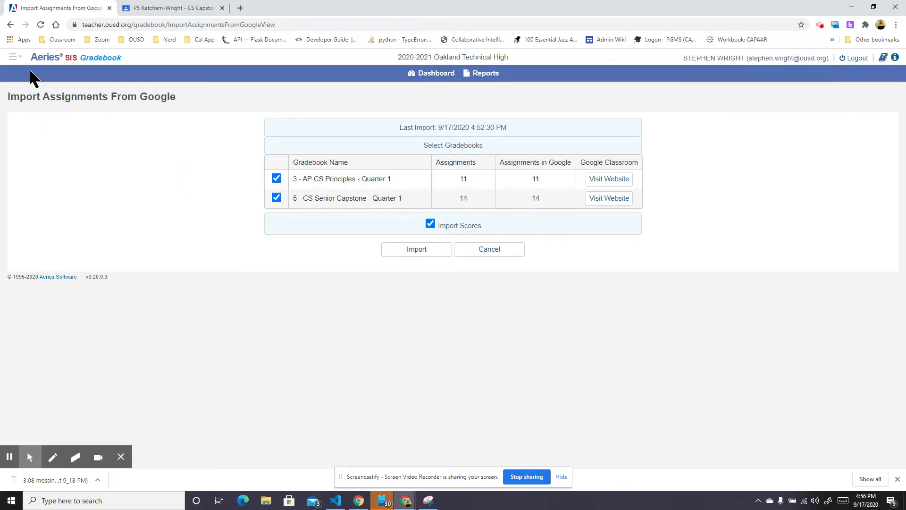
Review the imported scores by class in the 3 - AP CS Principles - Quarter 1 gradebook
{"action": "left_click", "coordinate": [12, 57]}
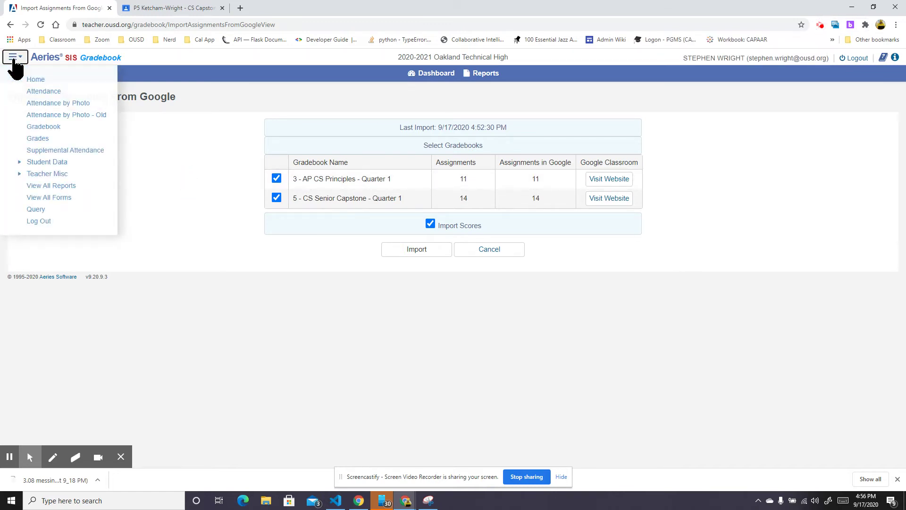
{"action": "left_click", "coordinate": [43, 128]}
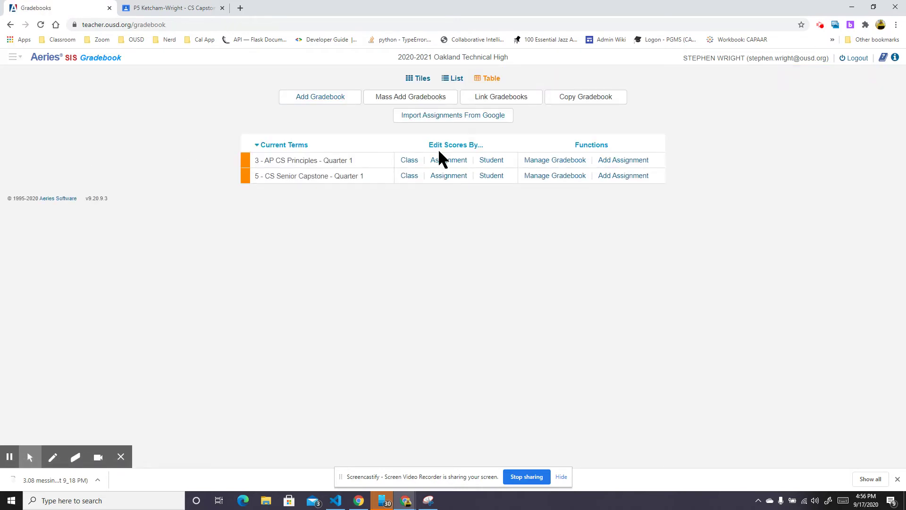
{"action": "left_click", "coordinate": [414, 162]}
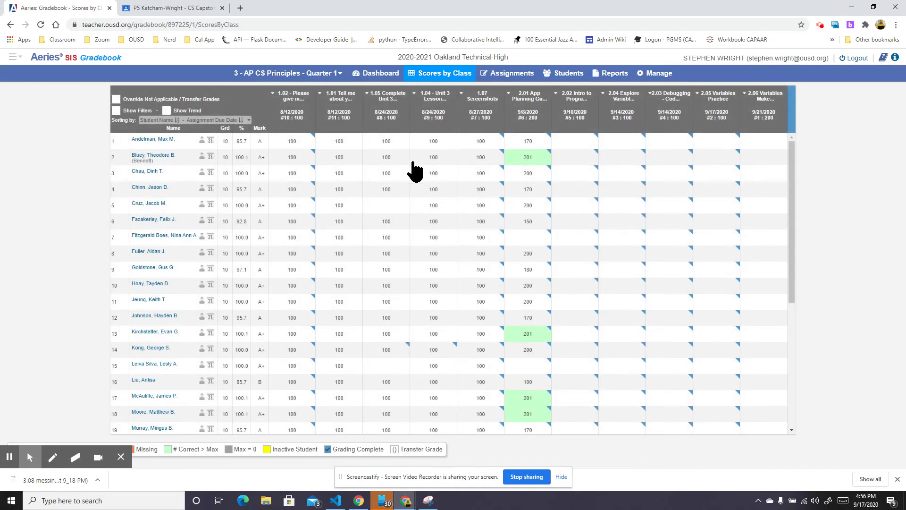
{"action": "scroll", "coordinate": [456, 231], "scroll_direction": "down", "scroll_amount": 1}
{"action": "scroll", "coordinate": [456, 232], "scroll_direction": "up", "scroll_amount": 1}
{"action": "scroll", "coordinate": [589, 215], "scroll_direction": "down", "scroll_amount": 5}
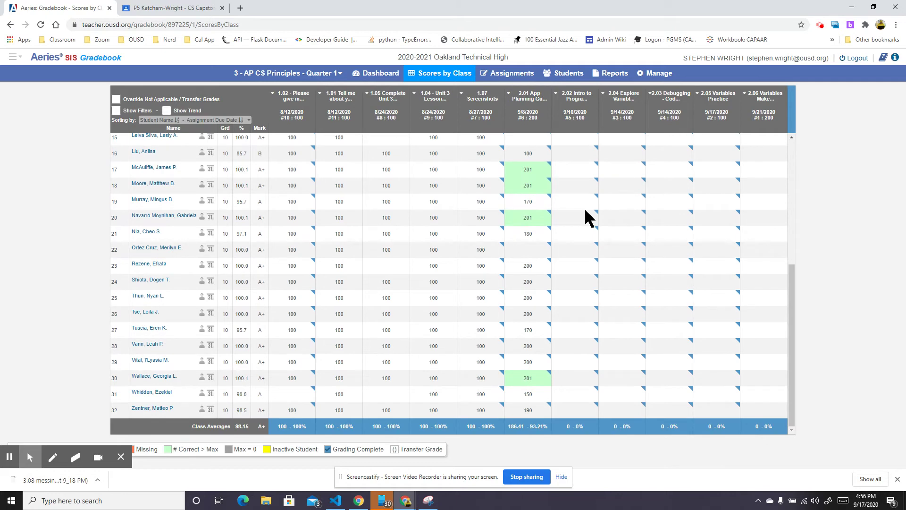
{"action": "scroll", "coordinate": [585, 212], "scroll_direction": "up", "scroll_amount": 5}
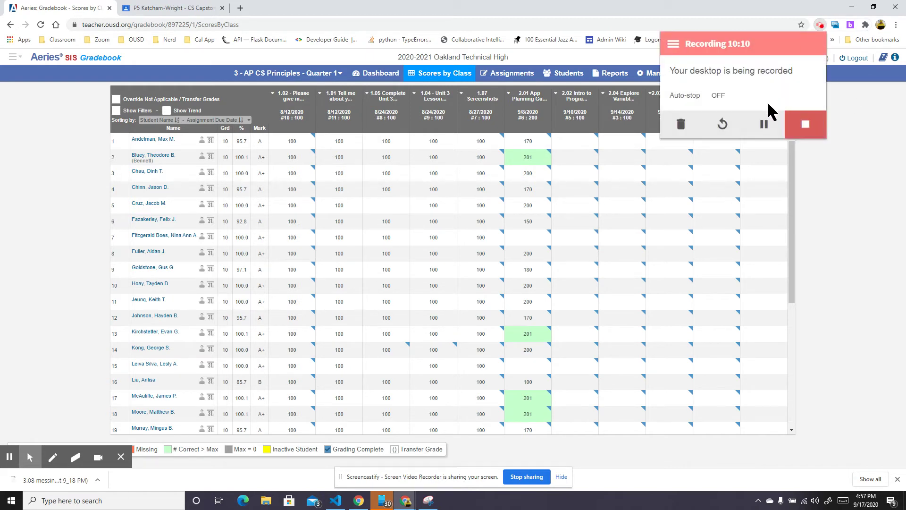
Inspect the points and category details of assignments 1.02 and 2.01 App Planning Guide, closing each one
{"action": "left_click", "coordinate": [831, 184]}
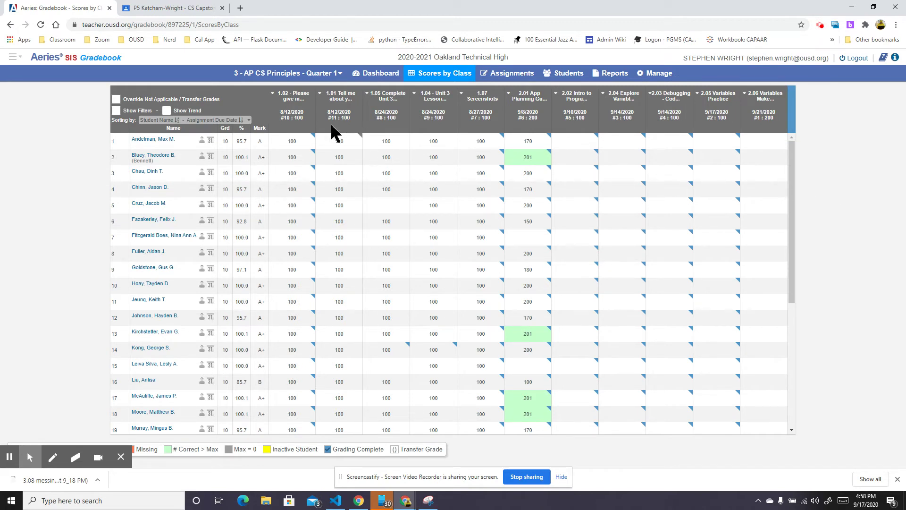
{"action": "left_click", "coordinate": [273, 96]}
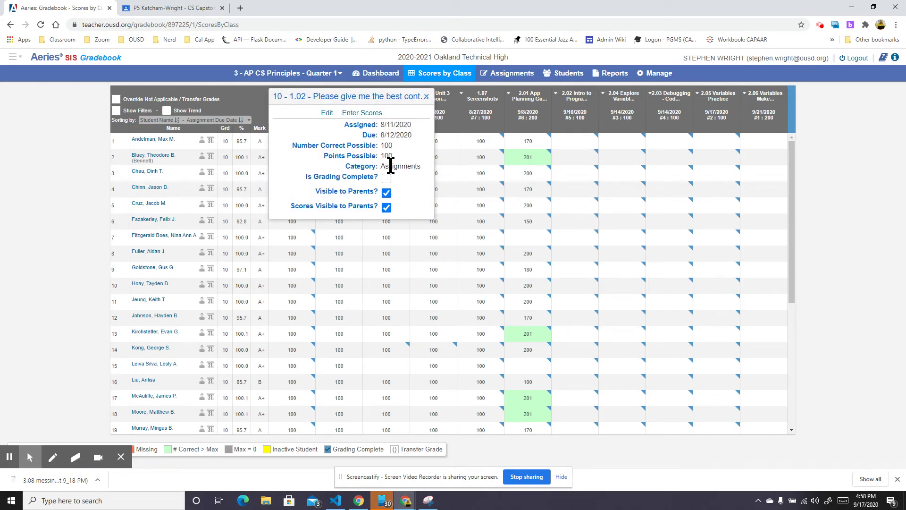
{"action": "left_click", "coordinate": [426, 97]}
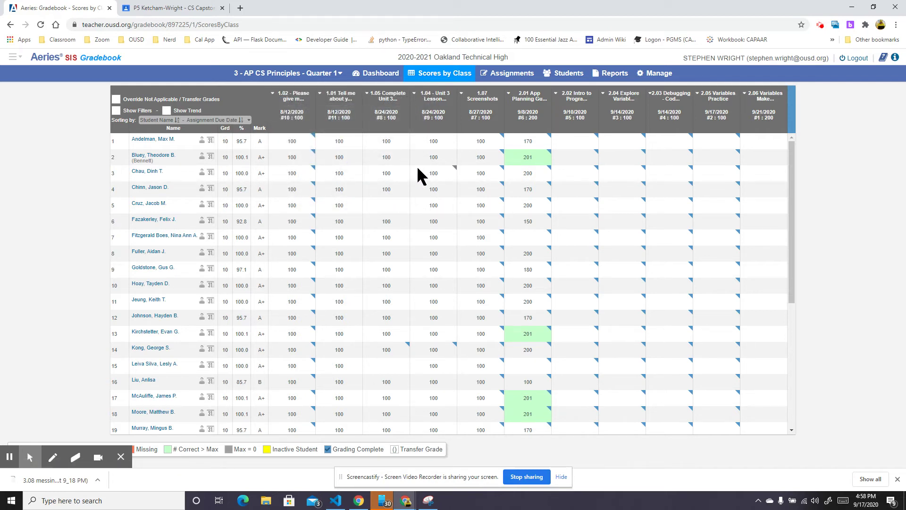
{"action": "left_click", "coordinate": [508, 94]}
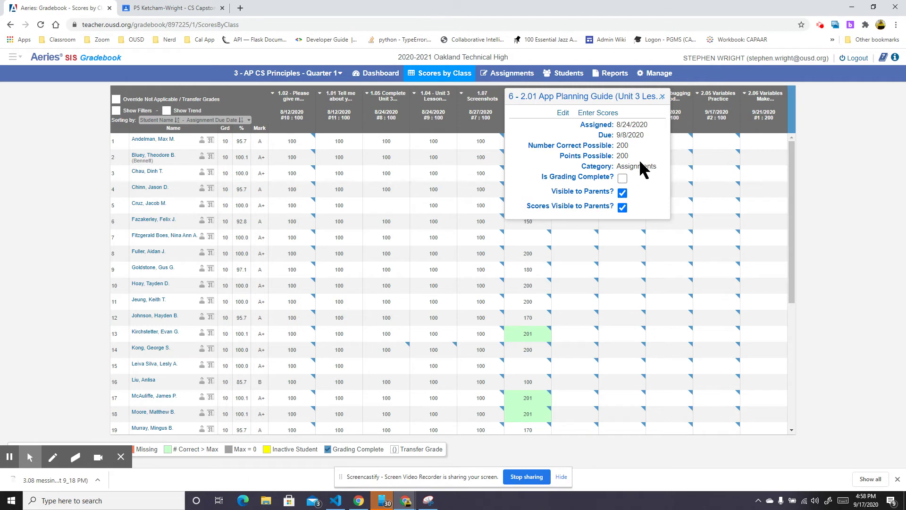
{"action": "left_click", "coordinate": [663, 97]}
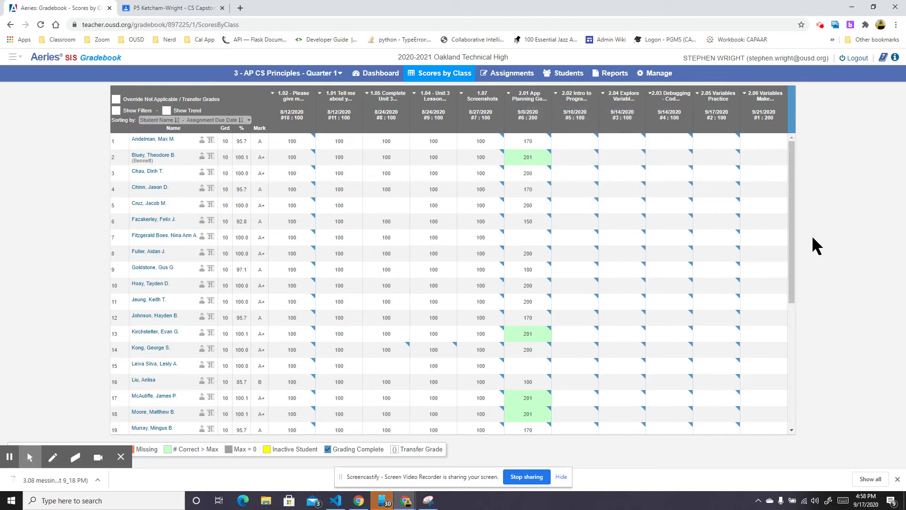
{"action": "left_click", "coordinate": [819, 25]}
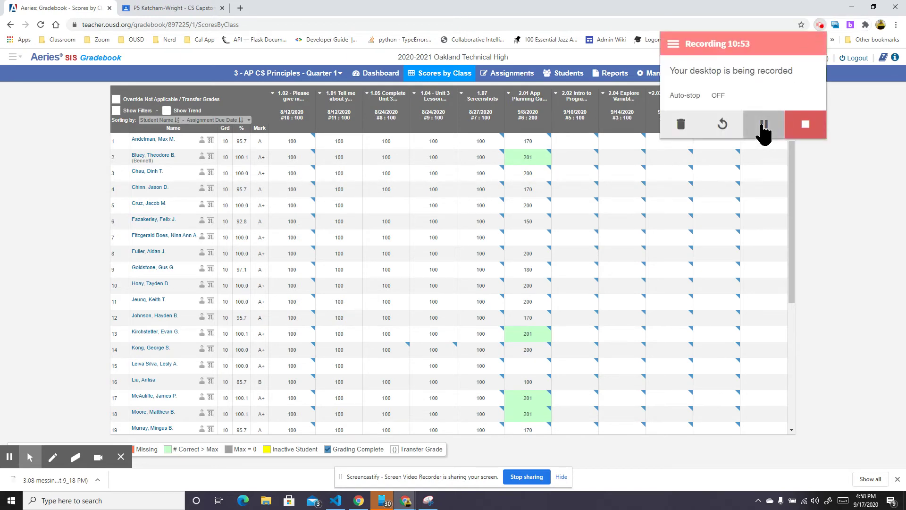
{"action": "left_click", "coordinate": [763, 124]}
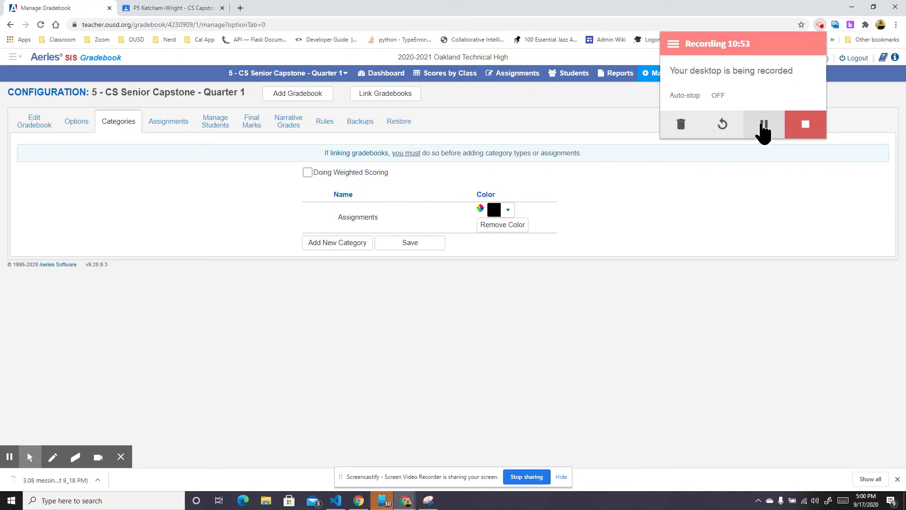
{"action": "left_click", "coordinate": [618, 112]}
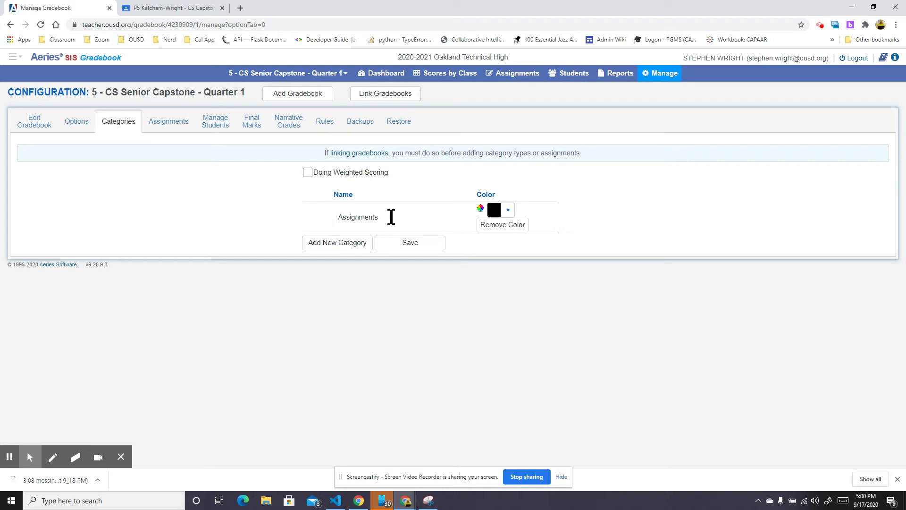
Check the name field of the Assignments category in the CS Senior Capstone Quarter 1 gradebook, leaving its text as is
{"action": "left_click", "coordinate": [347, 214]}
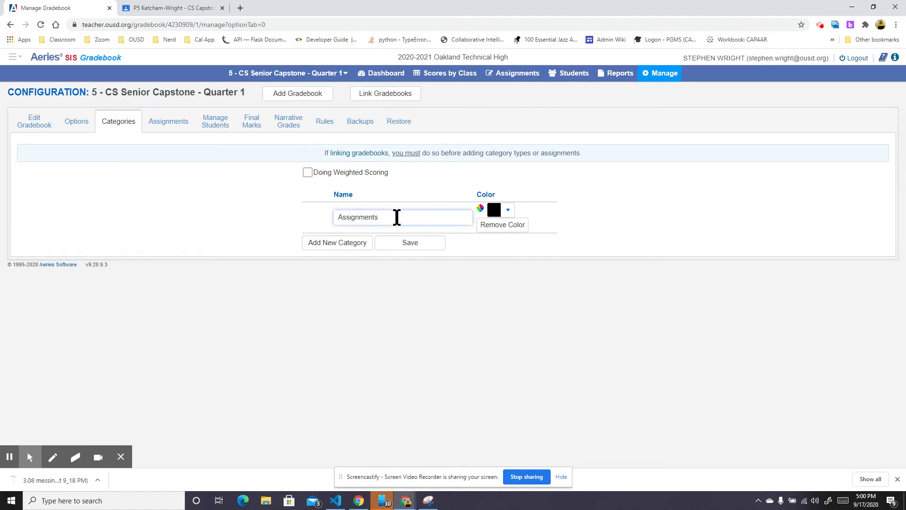
{"action": "left_click", "coordinate": [524, 329]}
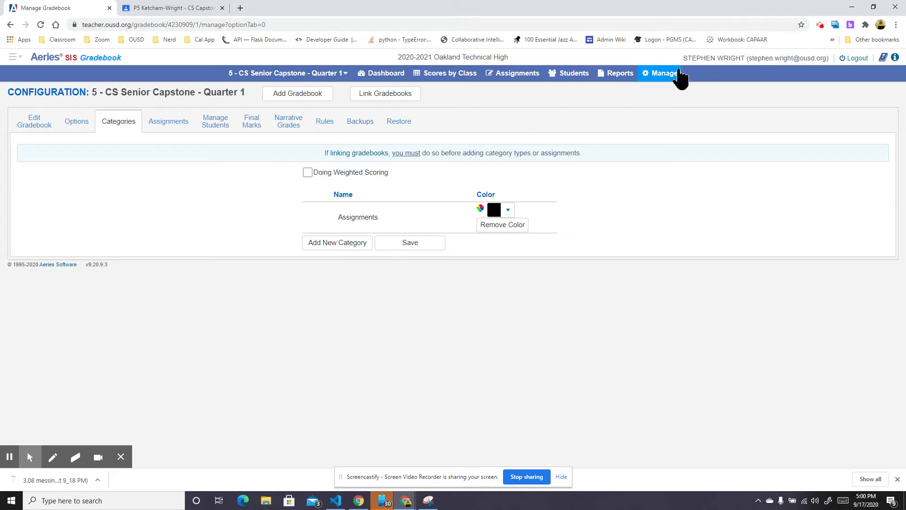
{"action": "left_click", "coordinate": [819, 27]}
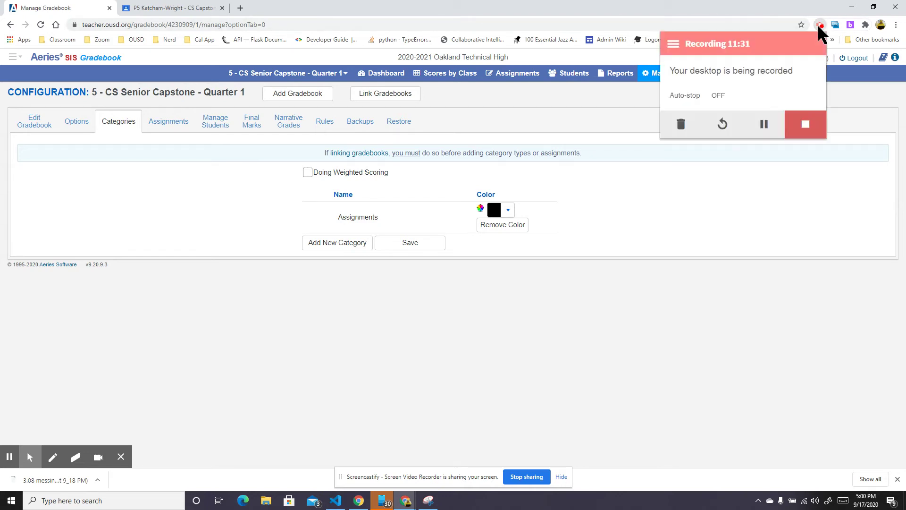
{"action": "left_click", "coordinate": [764, 124]}
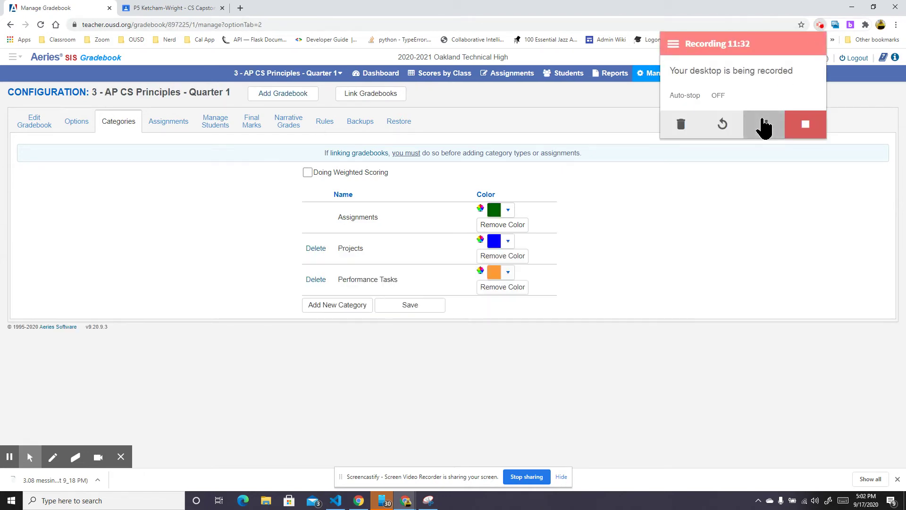
{"action": "left_click", "coordinate": [603, 117]}
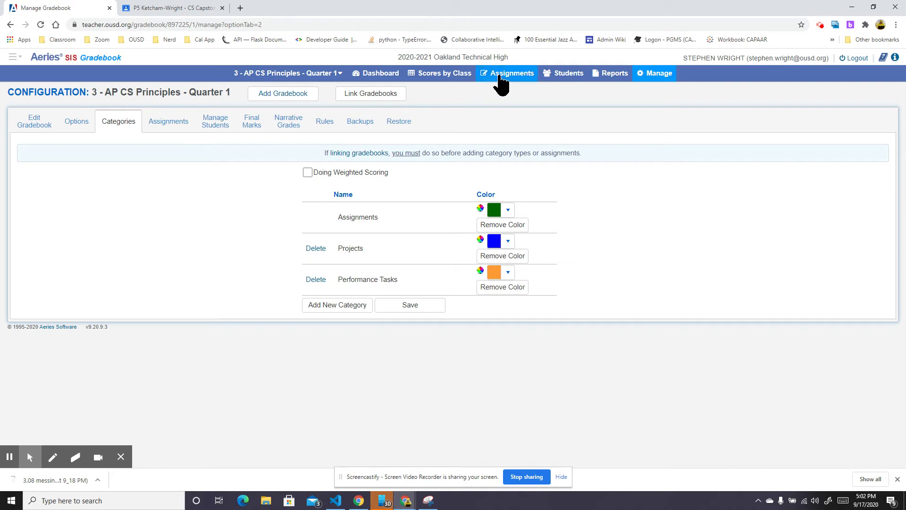
Try to move the 2.01 App Planning Guide assignment to the Projects category from the AP CS Principles scores by class, saving the edit
{"action": "left_click", "coordinate": [456, 76]}
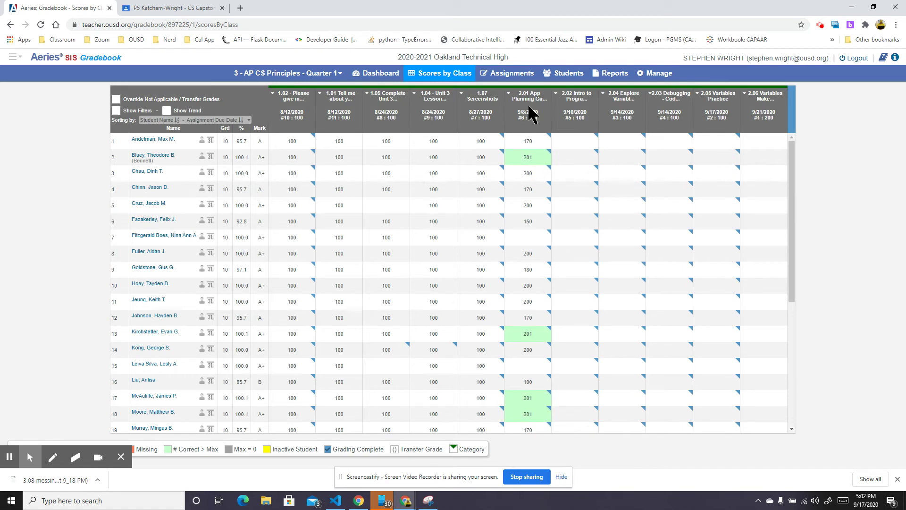
{"action": "mouse_move", "coordinate": [528, 95]}
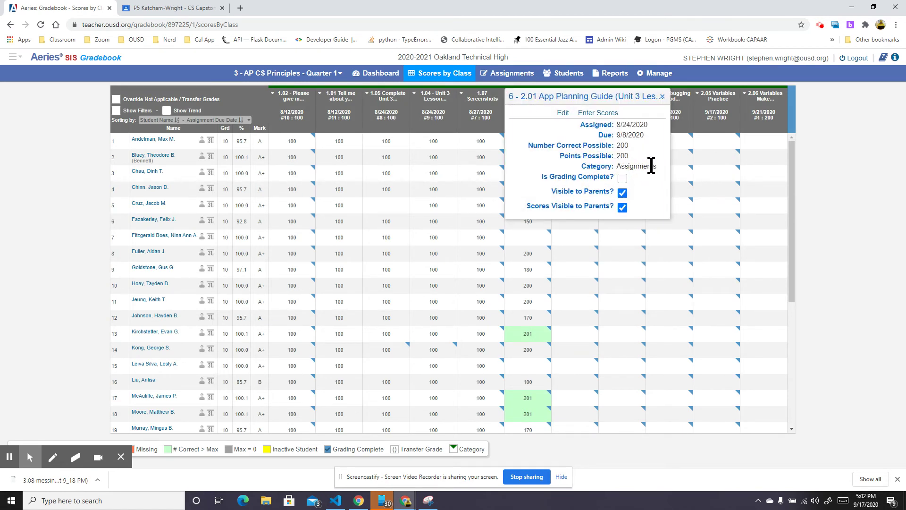
{"action": "left_click", "coordinate": [562, 112]}
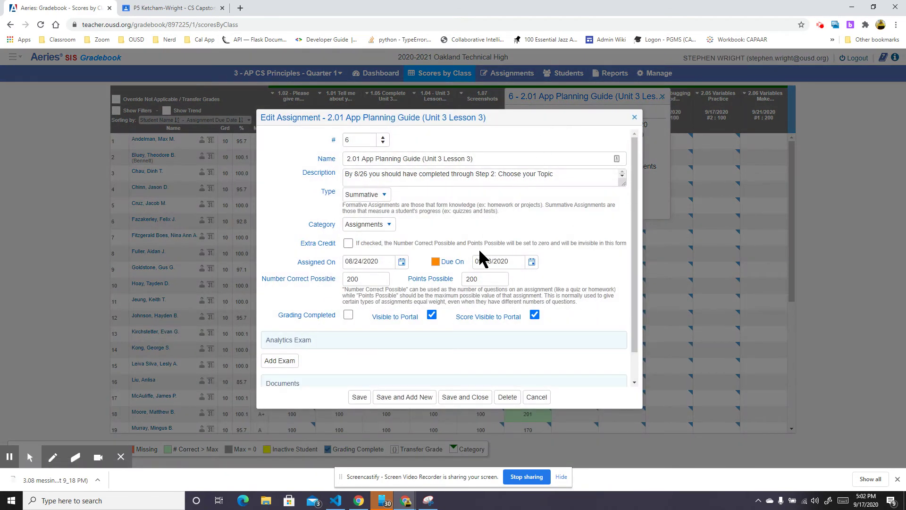
{"action": "left_click", "coordinate": [385, 226]}
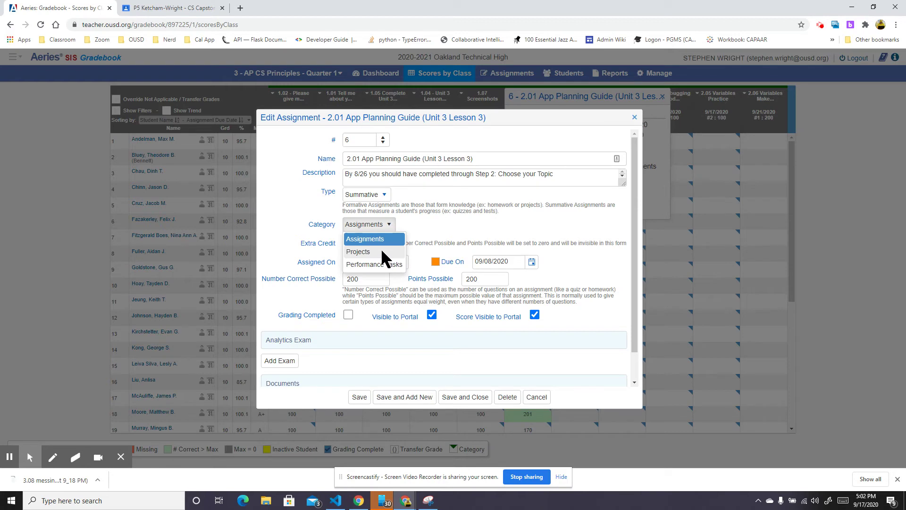
{"action": "left_click", "coordinate": [381, 251]}
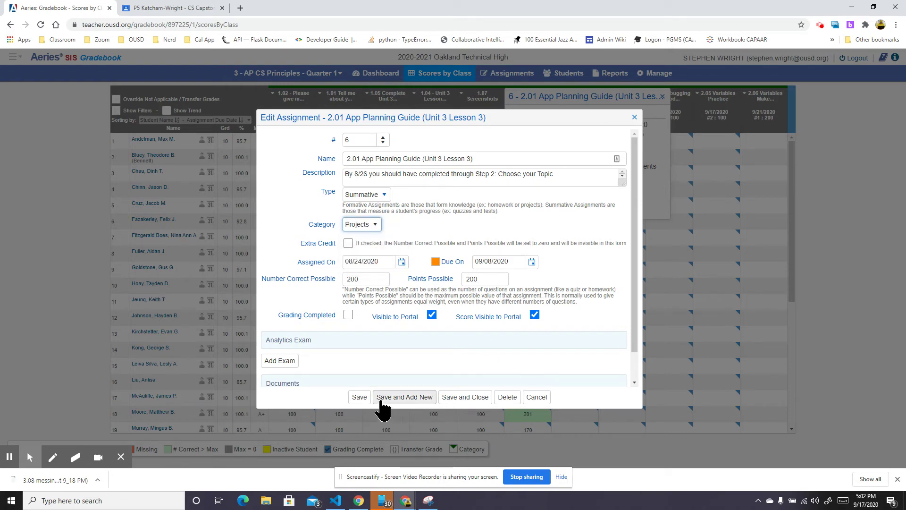
{"action": "left_click", "coordinate": [466, 398]}
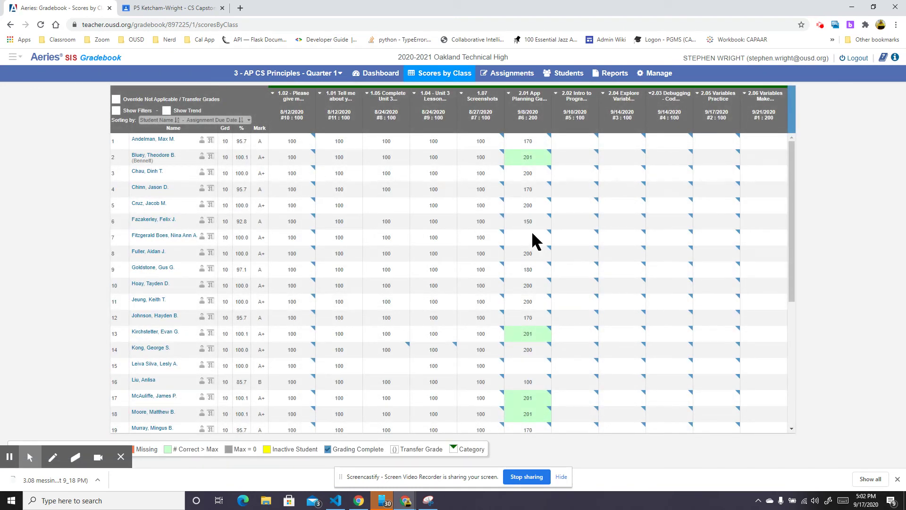
Retry assigning the Projects category to 2.01 App Planning Guide, saving and closing the assignment
{"action": "left_click", "coordinate": [525, 97]}
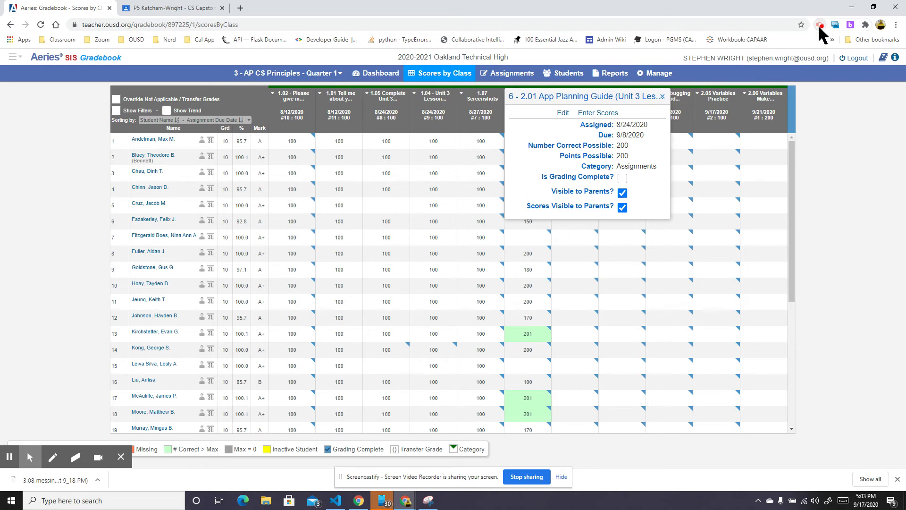
{"action": "left_click", "coordinate": [563, 113]}
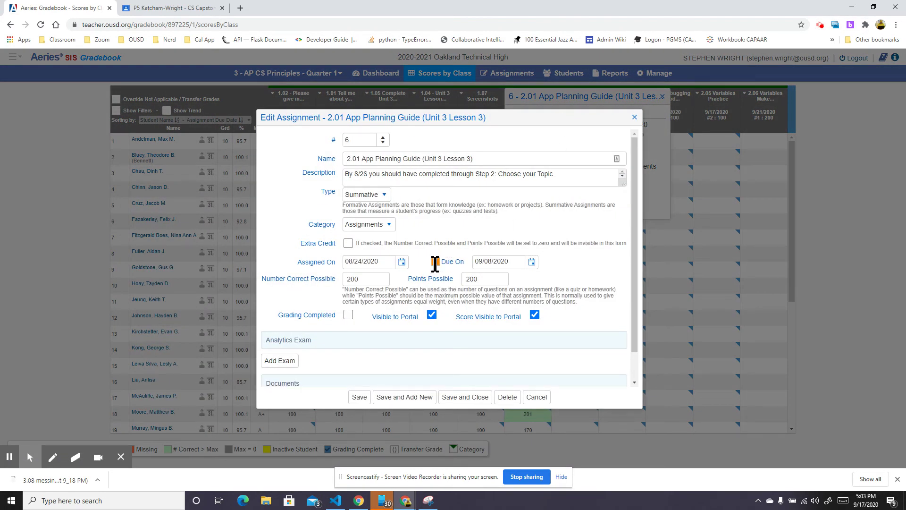
{"action": "left_click", "coordinate": [385, 225]}
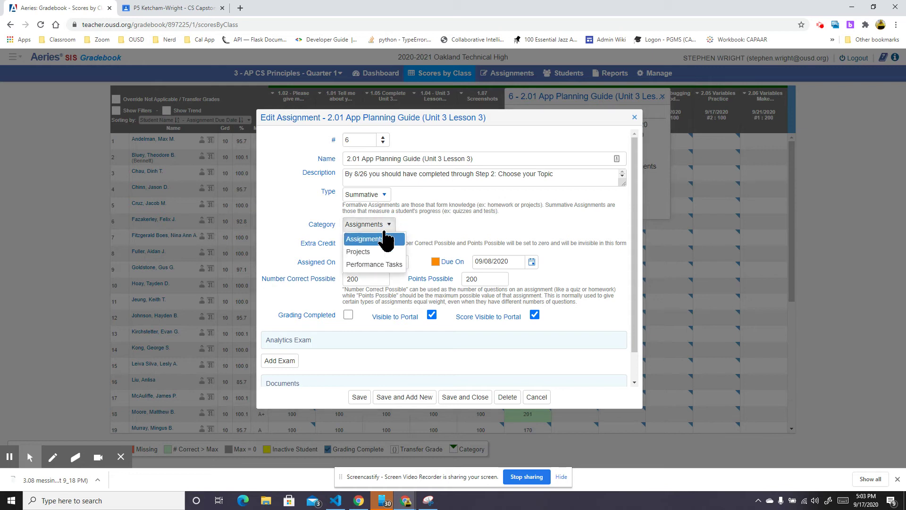
{"action": "left_click", "coordinate": [357, 251]}
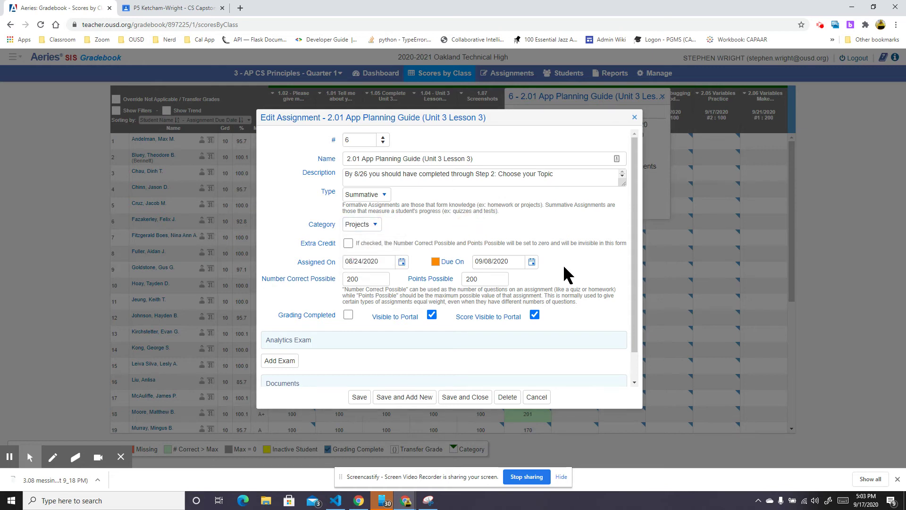
{"action": "left_click", "coordinate": [469, 399]}
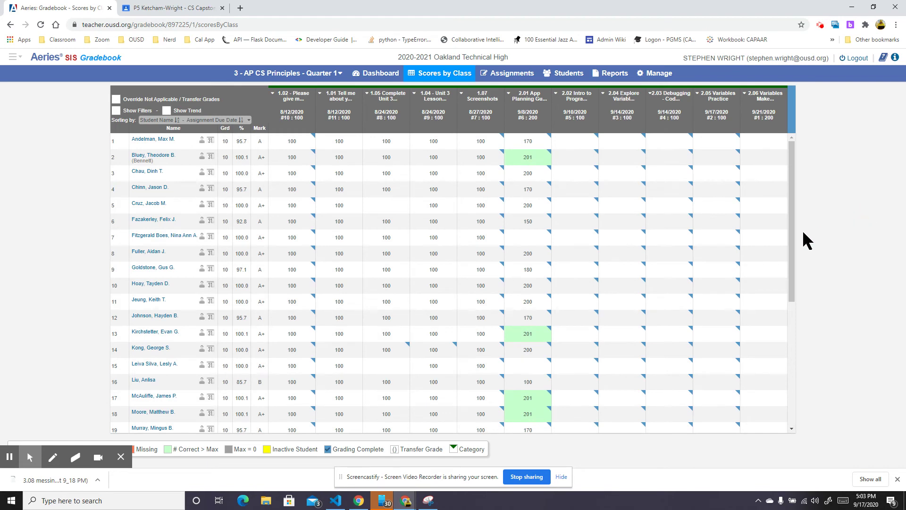
Check which category the 2.01 App Planning Guide details show in the scores by class
{"action": "scroll", "coordinate": [531, 284], "scroll_direction": "down", "scroll_amount": 1}
{"action": "scroll", "coordinate": [532, 284], "scroll_direction": "up", "scroll_amount": 1}
{"action": "left_click", "coordinate": [508, 94]}
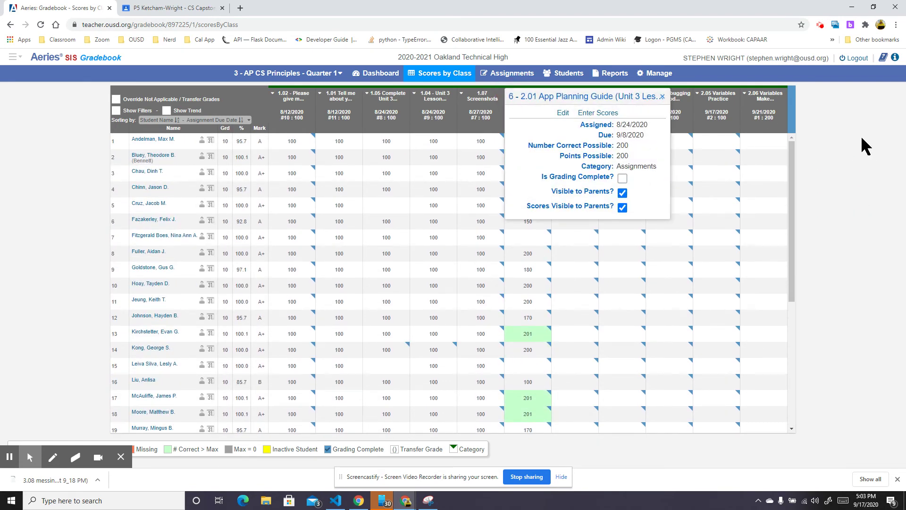
{"action": "left_click", "coordinate": [839, 147]}
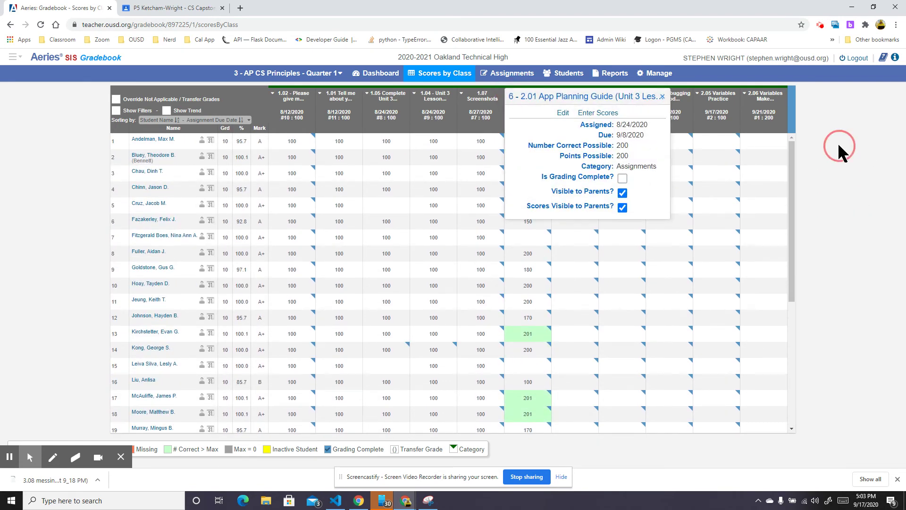
{"action": "left_click", "coordinate": [820, 24]}
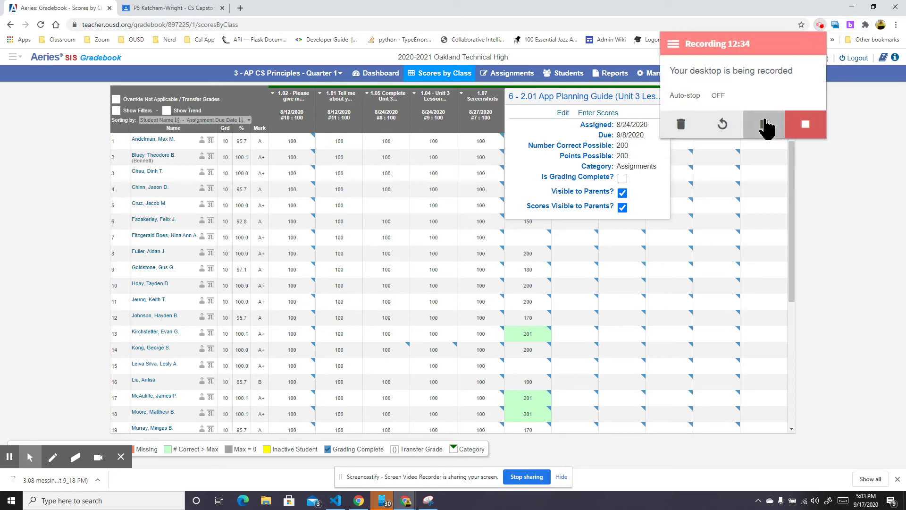
{"action": "left_click", "coordinate": [763, 125]}
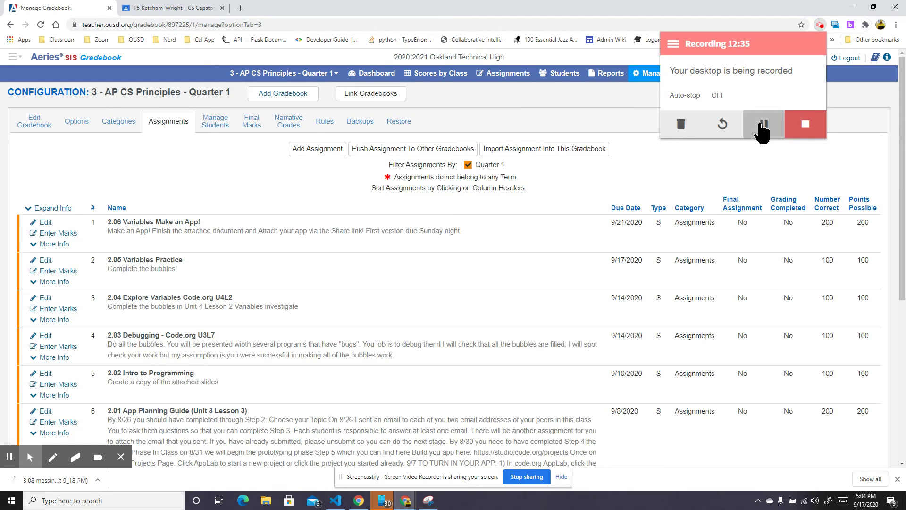
{"action": "scroll", "coordinate": [543, 229], "scroll_direction": "down", "scroll_amount": 6}
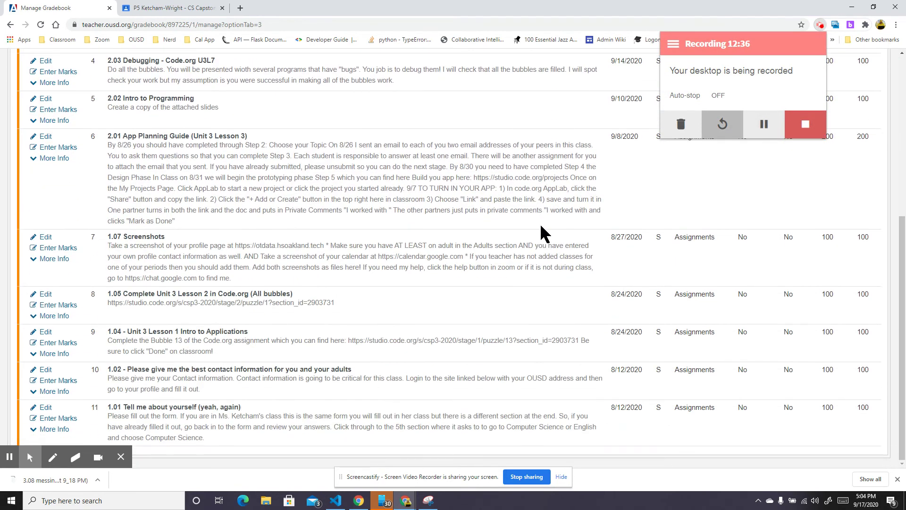
{"action": "scroll", "coordinate": [543, 229], "scroll_direction": "up", "scroll_amount": 3}
{"action": "scroll", "coordinate": [540, 223], "scroll_direction": "up", "scroll_amount": 3}
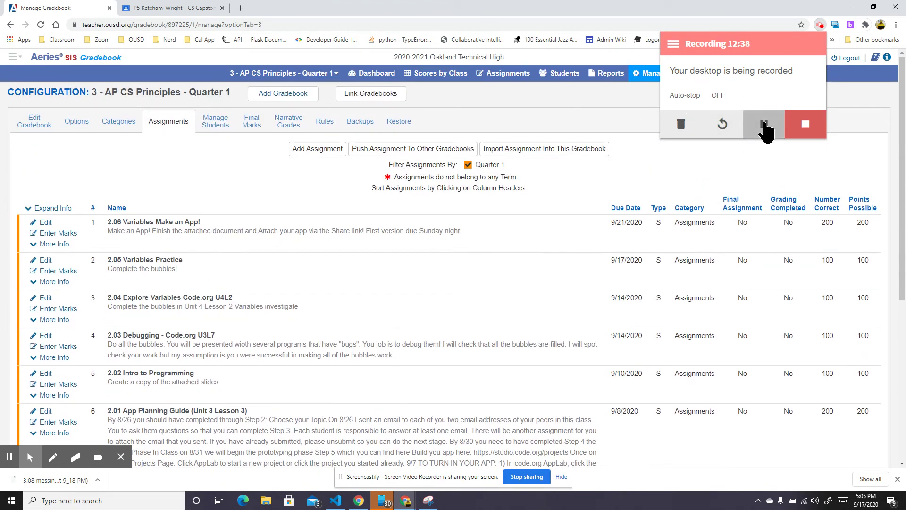
{"action": "left_click", "coordinate": [853, 98]}
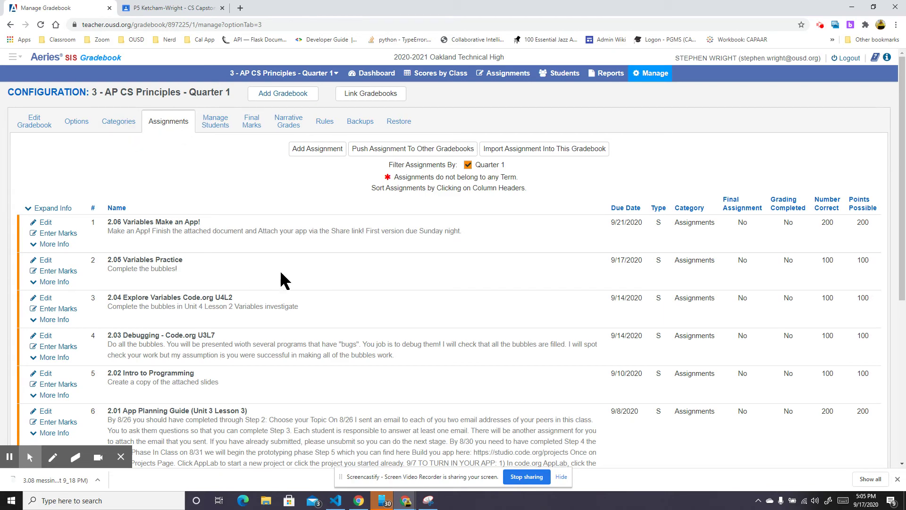
Select the Assignments category for 2.01 App Planning Guide in the gradebook's assignment configuration, then save and close it
{"action": "scroll", "coordinate": [280, 270], "scroll_direction": "down", "scroll_amount": 6}
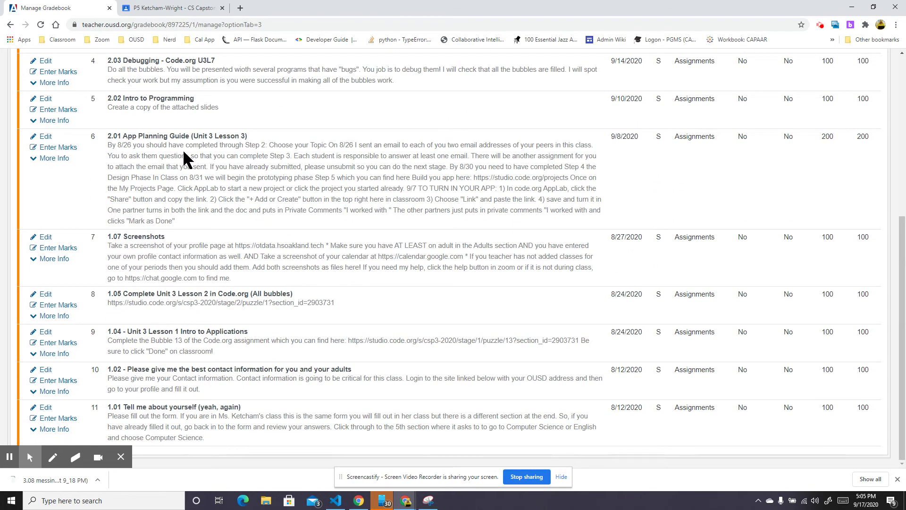
{"action": "left_click", "coordinate": [43, 136]}
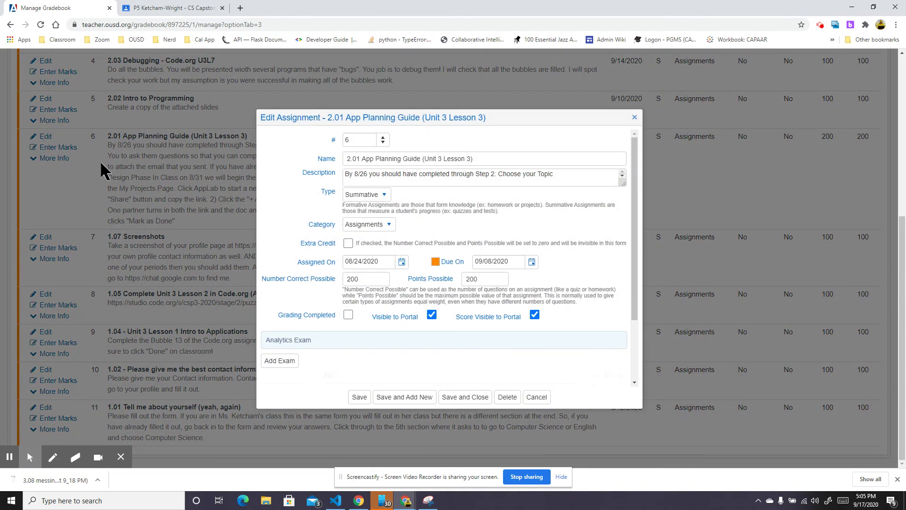
{"action": "left_click", "coordinate": [379, 226]}
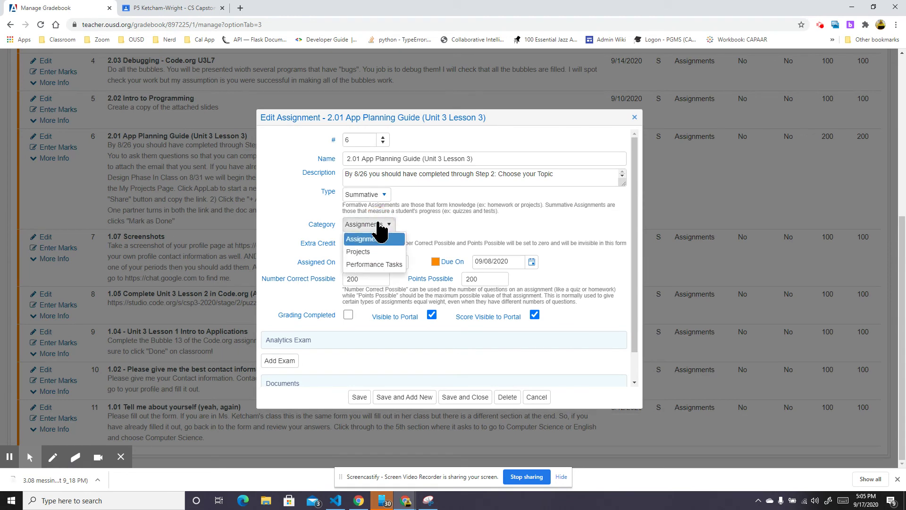
{"action": "left_click", "coordinate": [373, 239]}
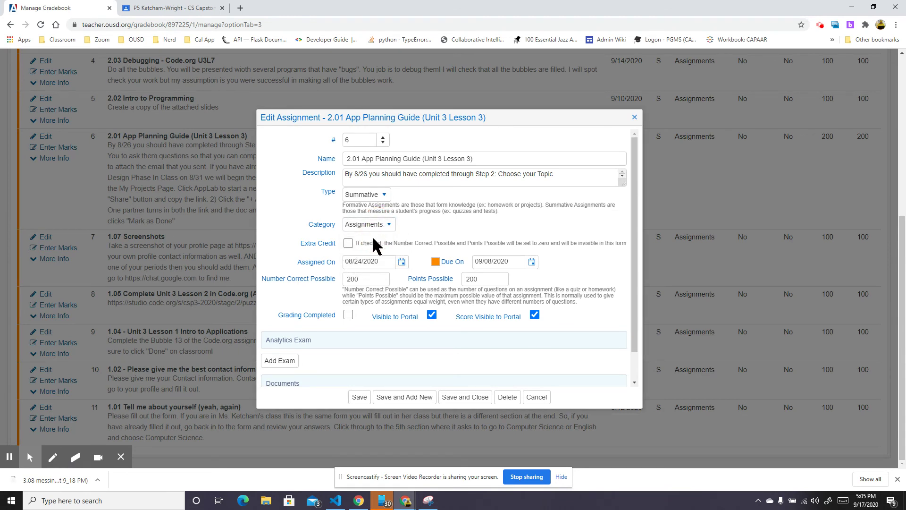
{"action": "left_click", "coordinate": [472, 396]}
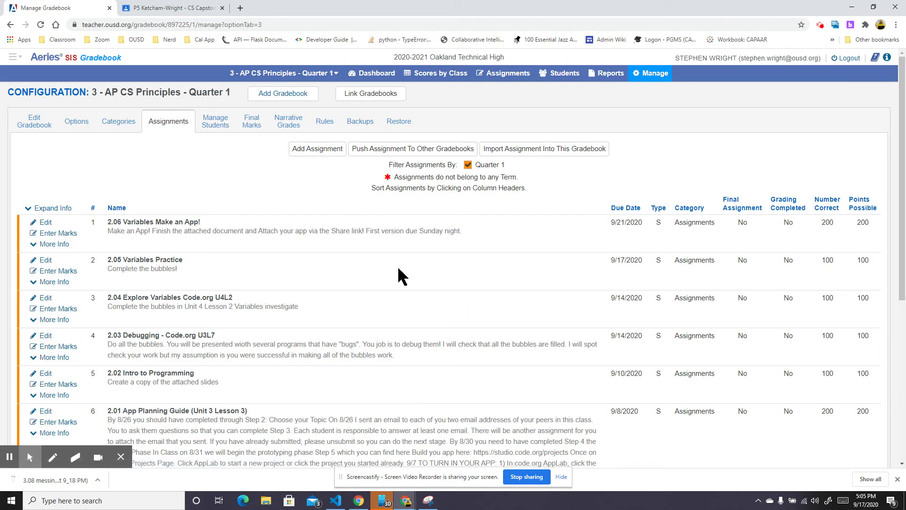
Try to save 2.01 App Planning Guide again with the Assignments category chosen, and cancel the edit
{"action": "scroll", "coordinate": [398, 268], "scroll_direction": "down", "scroll_amount": 4}
{"action": "left_click", "coordinate": [45, 222]}
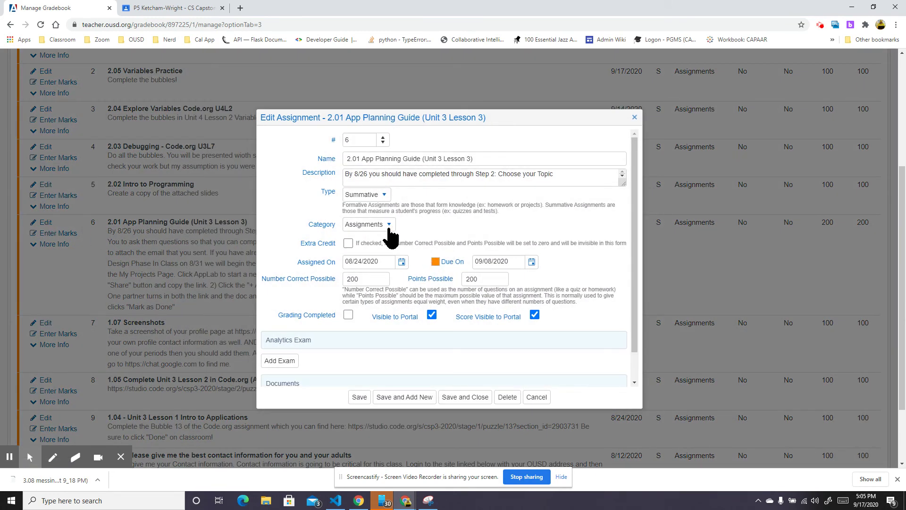
{"action": "left_click", "coordinate": [386, 226]}
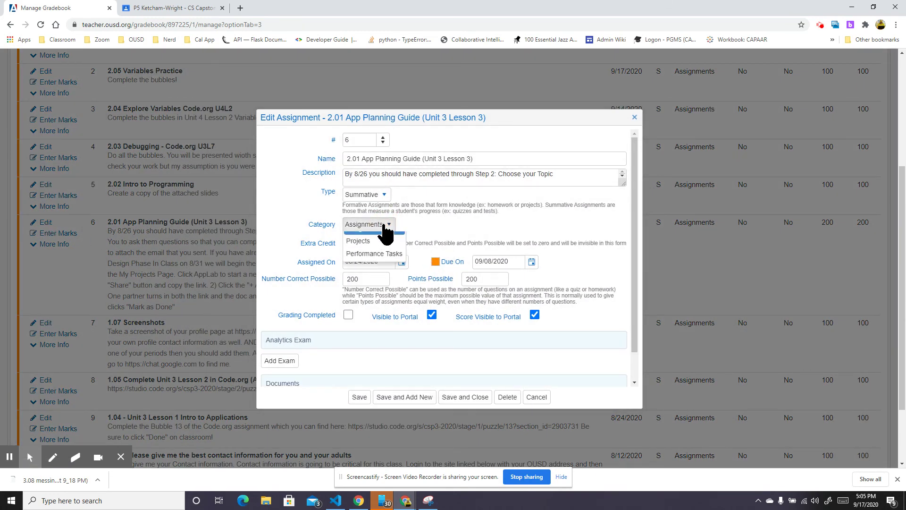
{"action": "left_click", "coordinate": [370, 239]}
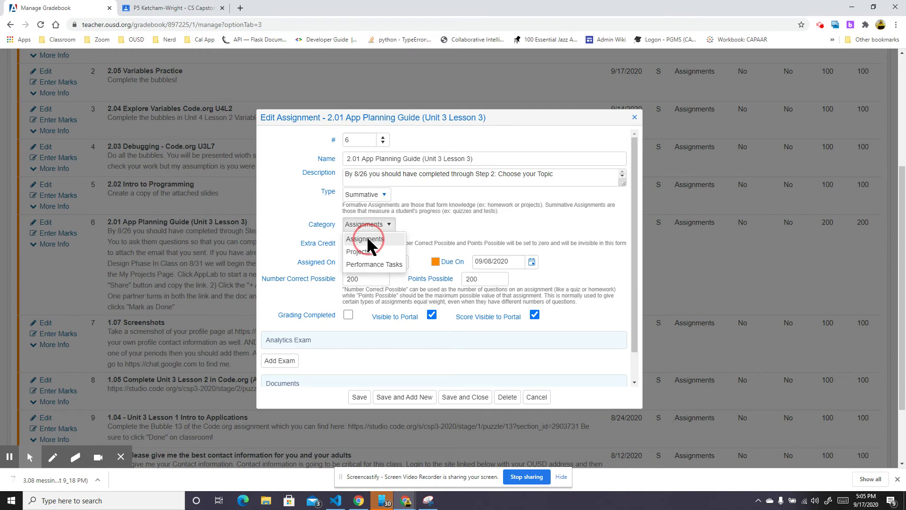
{"action": "left_click", "coordinate": [357, 398]}
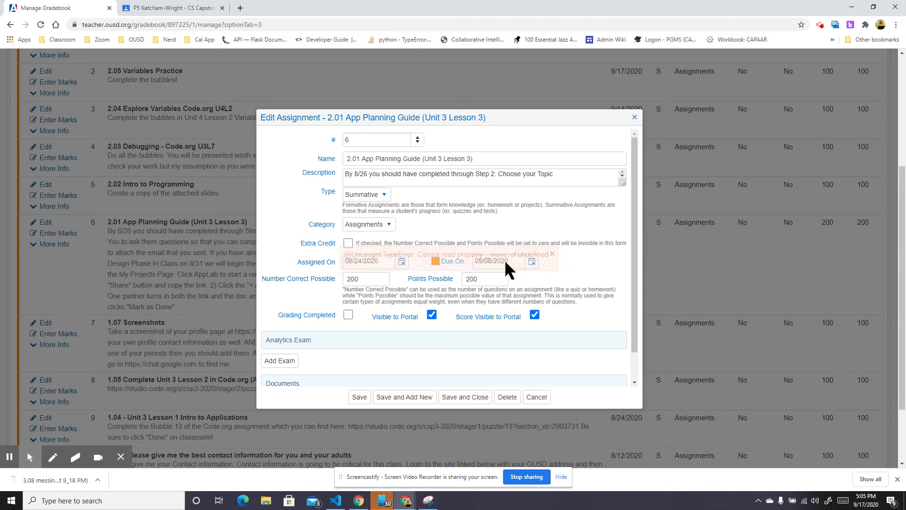
{"action": "left_click", "coordinate": [537, 397]}
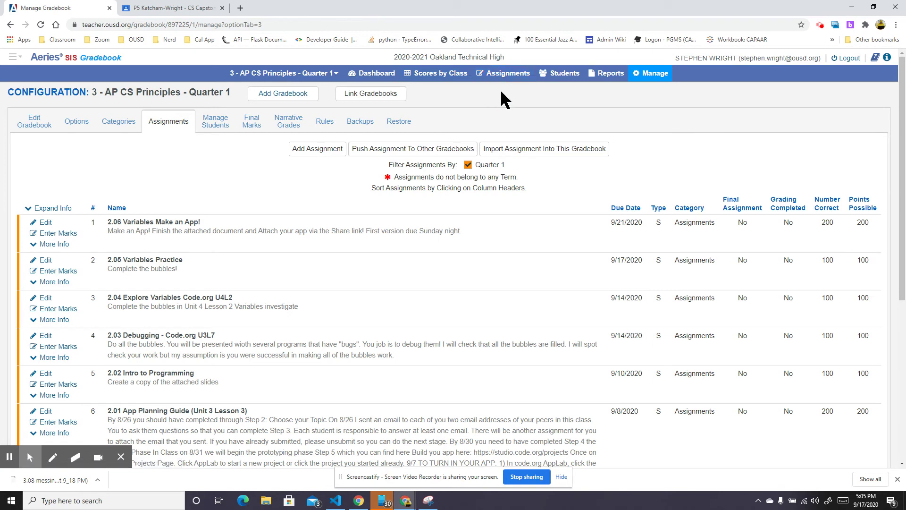
{"action": "left_click", "coordinate": [505, 74]}
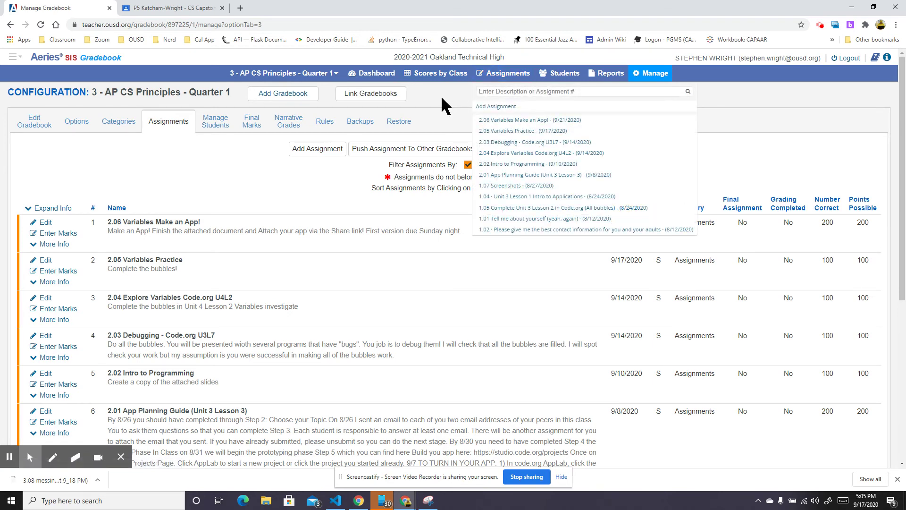
{"action": "left_click", "coordinate": [442, 98]}
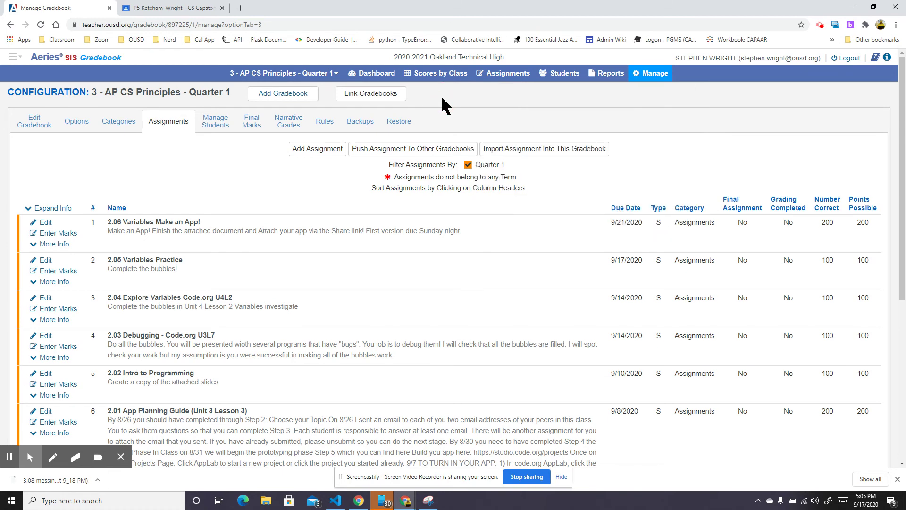
Re-import the Google Classroom scores for 2.01 App Planning Guide from its matching Google assignment, and expand its details again
{"action": "left_click", "coordinate": [501, 73]}
{"action": "left_click", "coordinate": [510, 174]}
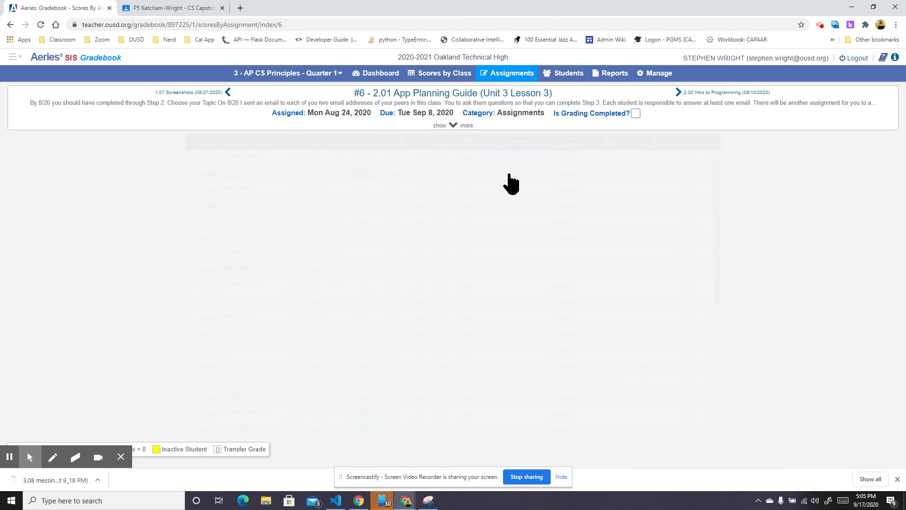
{"action": "left_click", "coordinate": [451, 125]}
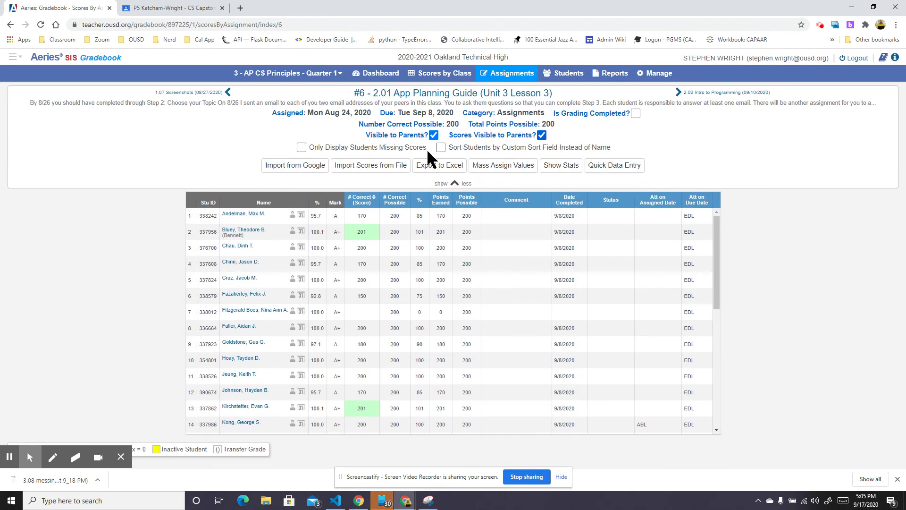
{"action": "left_click", "coordinate": [302, 168]}
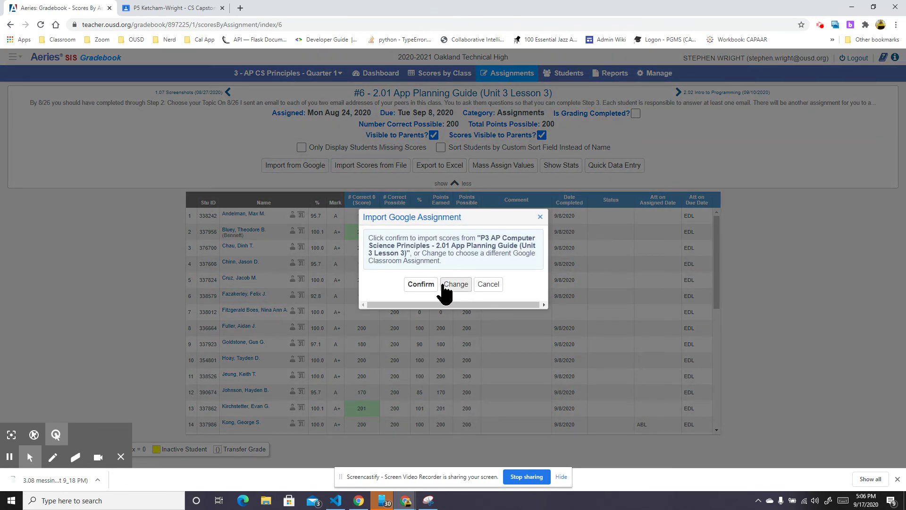
{"action": "left_click", "coordinate": [419, 285]}
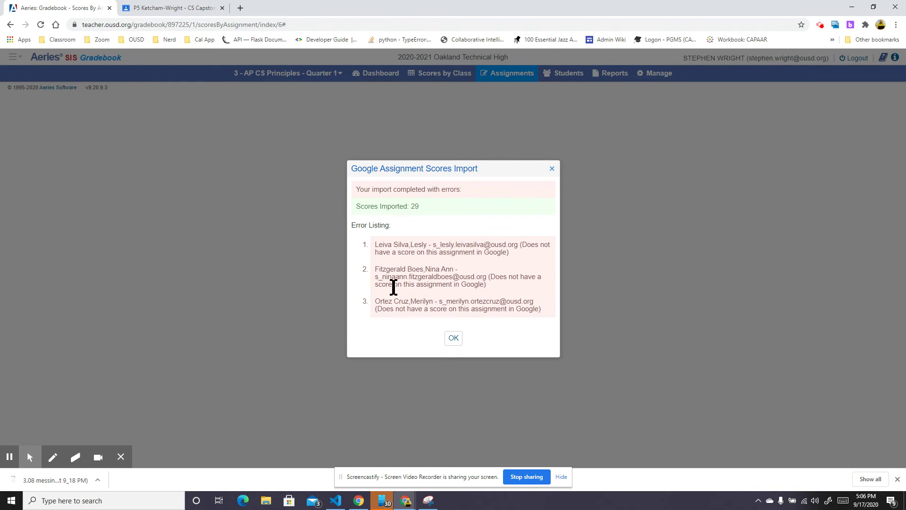
{"action": "left_click", "coordinate": [453, 338]}
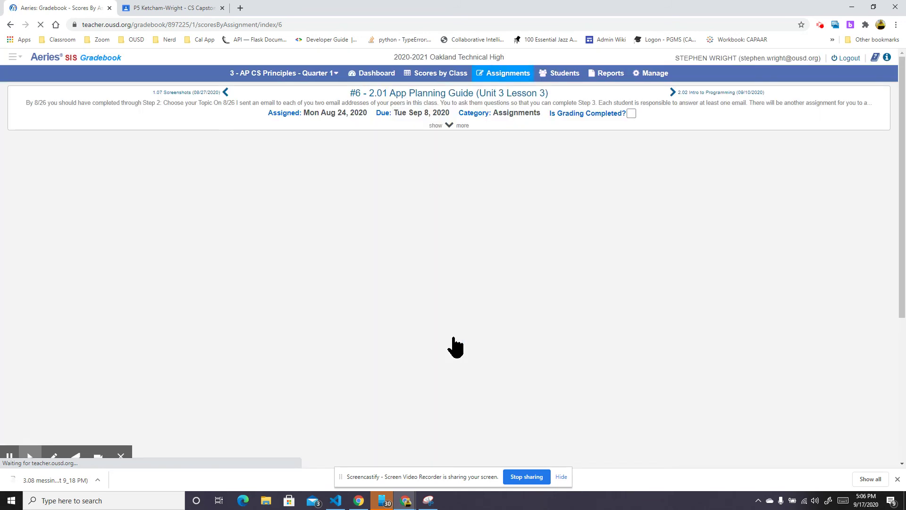
{"action": "left_click", "coordinate": [453, 126]}
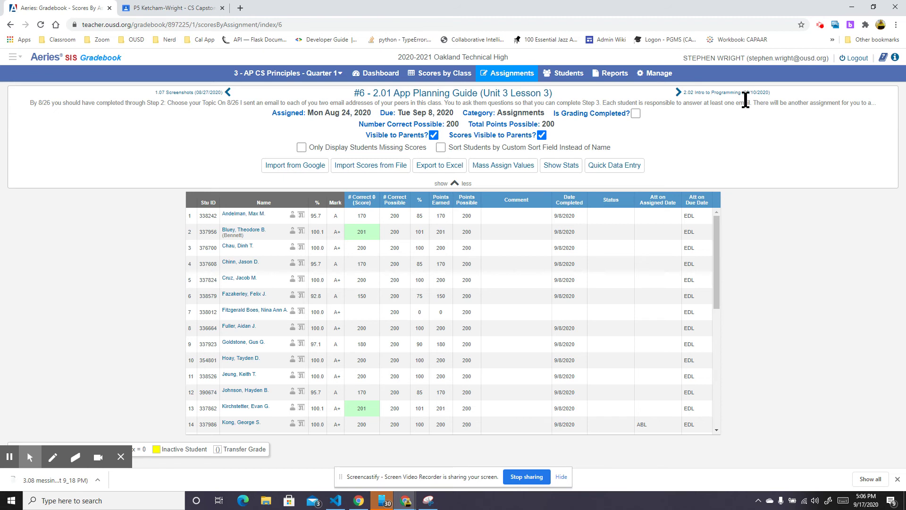
Try to save 2.01 App Planning Guide with the Performance Tasks category in the gradebook's assignment configuration, and cancel the edit
{"action": "mouse_move", "coordinate": [658, 73]}
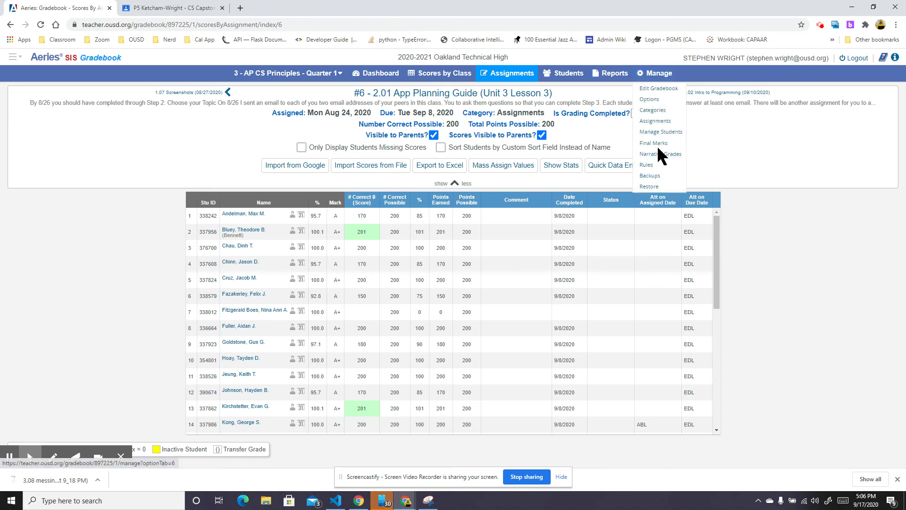
{"action": "left_click", "coordinate": [659, 122]}
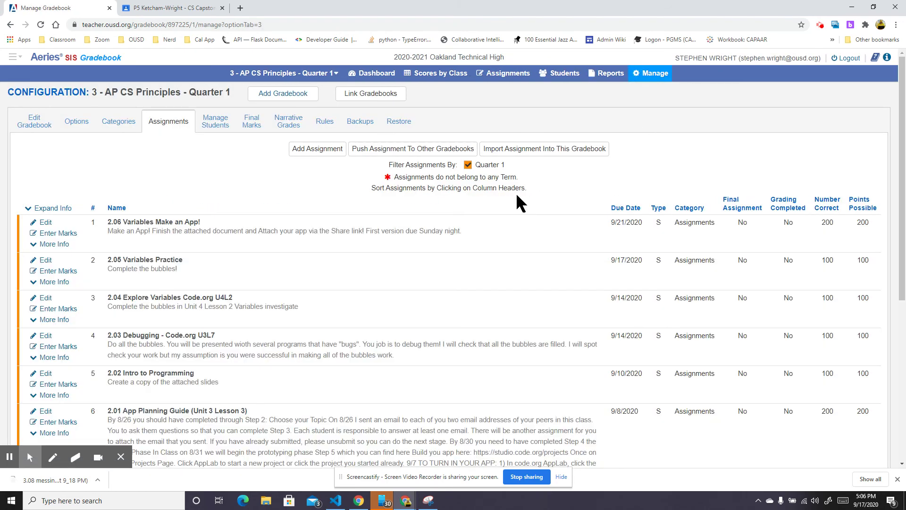
{"action": "scroll", "coordinate": [516, 192], "scroll_direction": "down", "scroll_amount": 5}
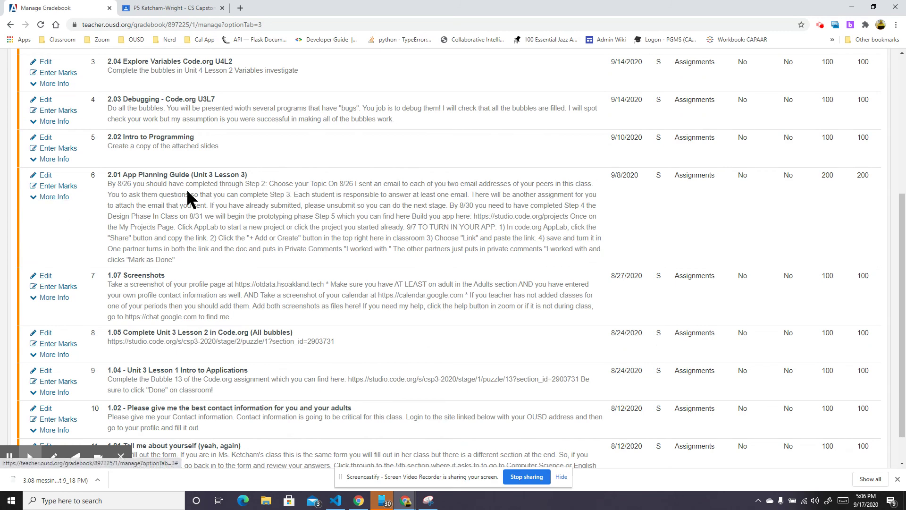
{"action": "left_click", "coordinate": [46, 176]}
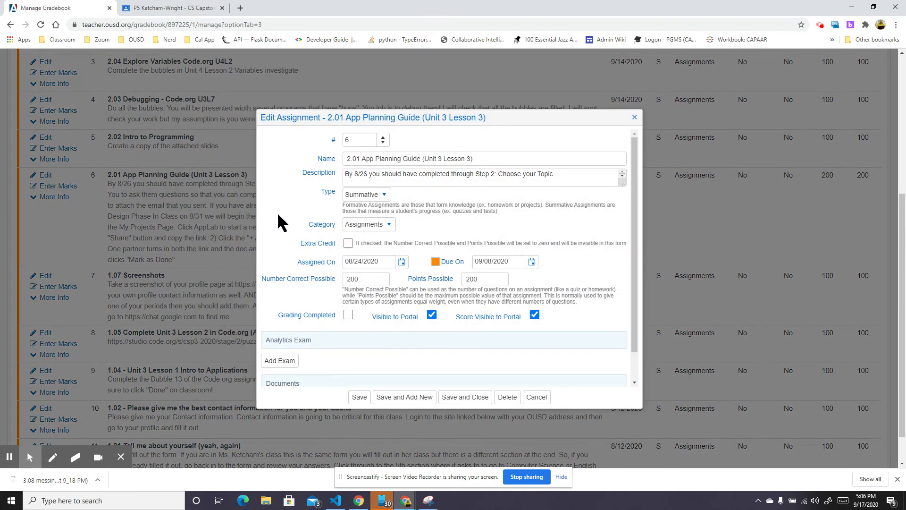
{"action": "left_click", "coordinate": [368, 225]}
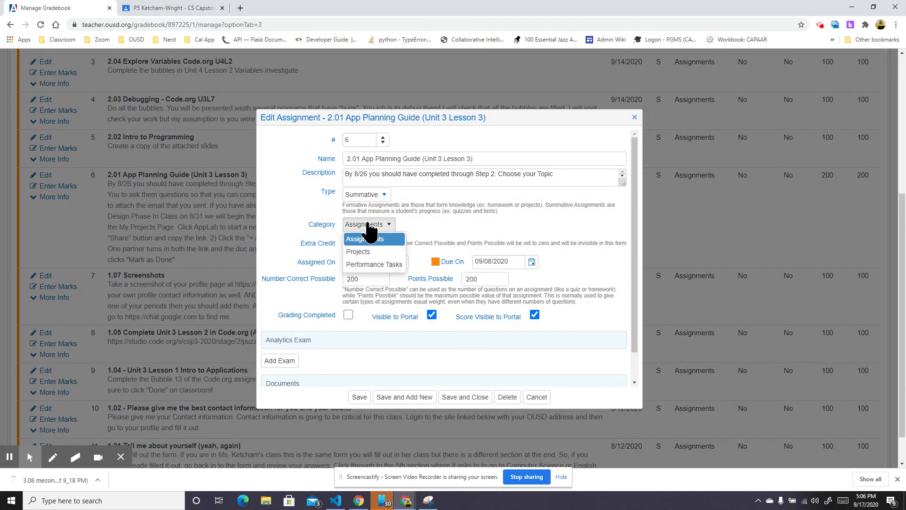
{"action": "left_click", "coordinate": [371, 264]}
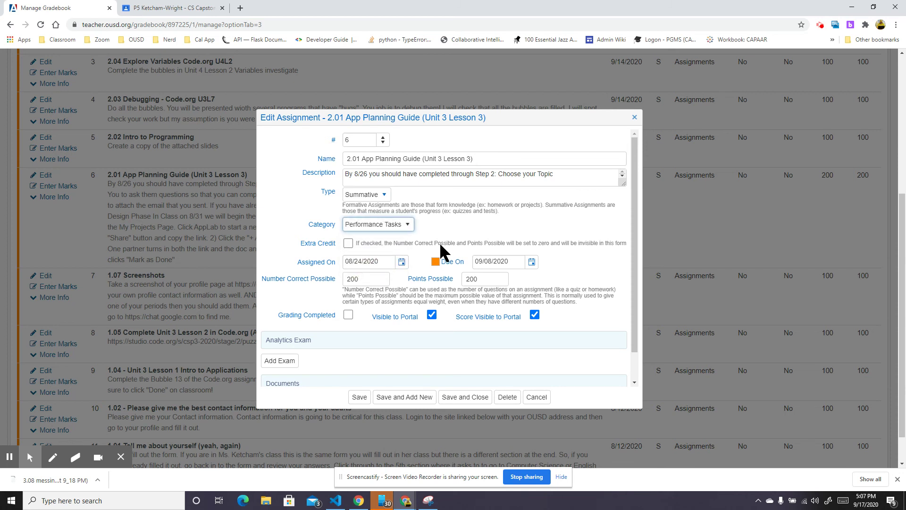
{"action": "left_click", "coordinate": [358, 397]}
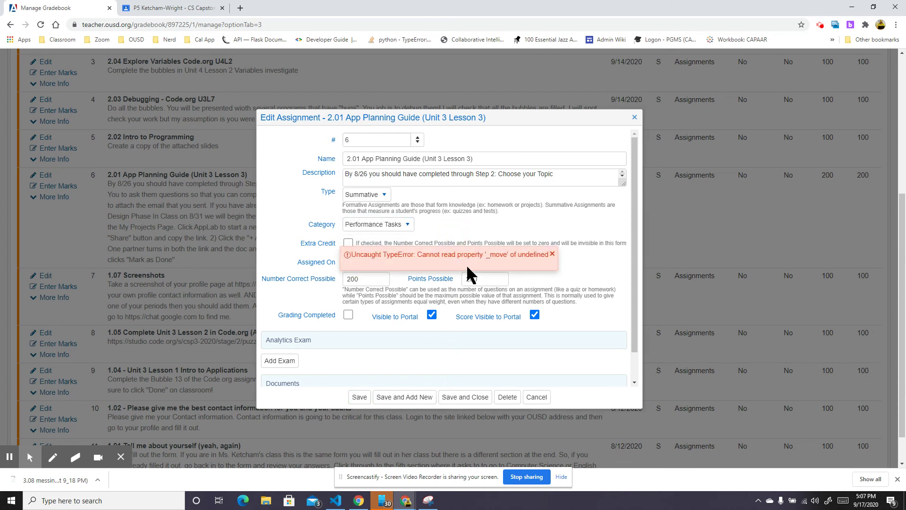
{"action": "left_click", "coordinate": [552, 255]}
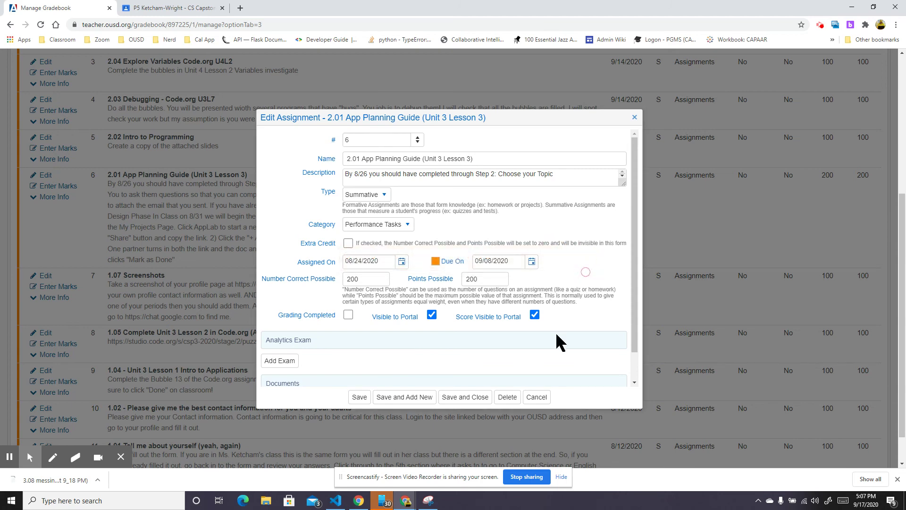
{"action": "left_click", "coordinate": [537, 397]}
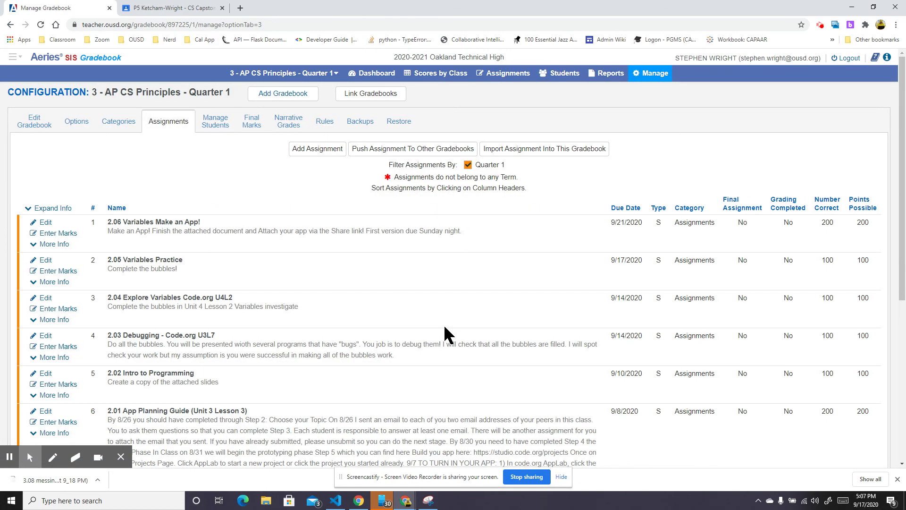
{"action": "scroll", "coordinate": [445, 326], "scroll_direction": "down", "scroll_amount": 6}
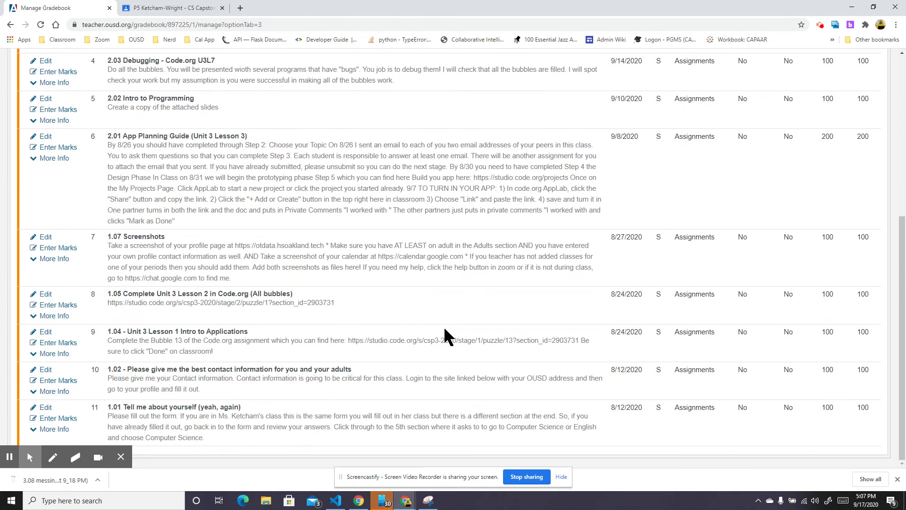
{"action": "scroll", "coordinate": [459, 325], "scroll_direction": "up", "scroll_amount": 6}
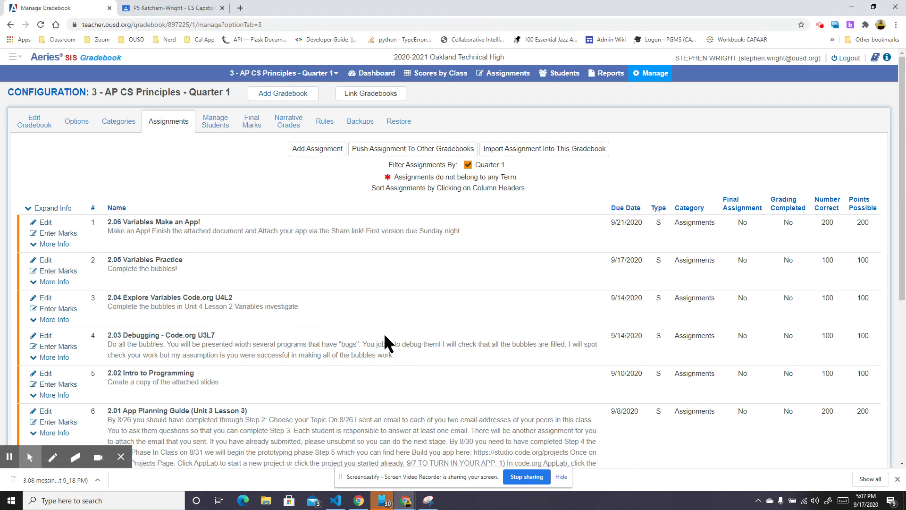
{"action": "scroll", "coordinate": [387, 332], "scroll_direction": "down", "scroll_amount": 3}
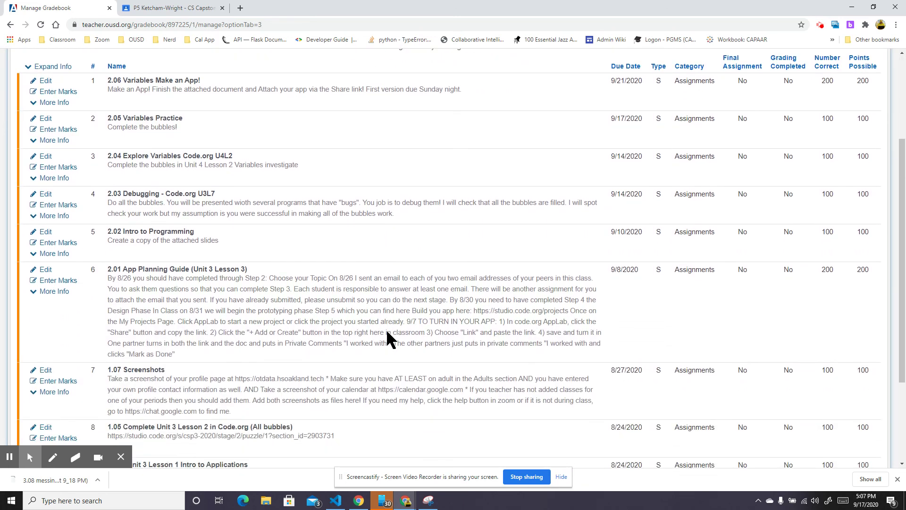
{"action": "scroll", "coordinate": [386, 329], "scroll_direction": "up", "scroll_amount": 2}
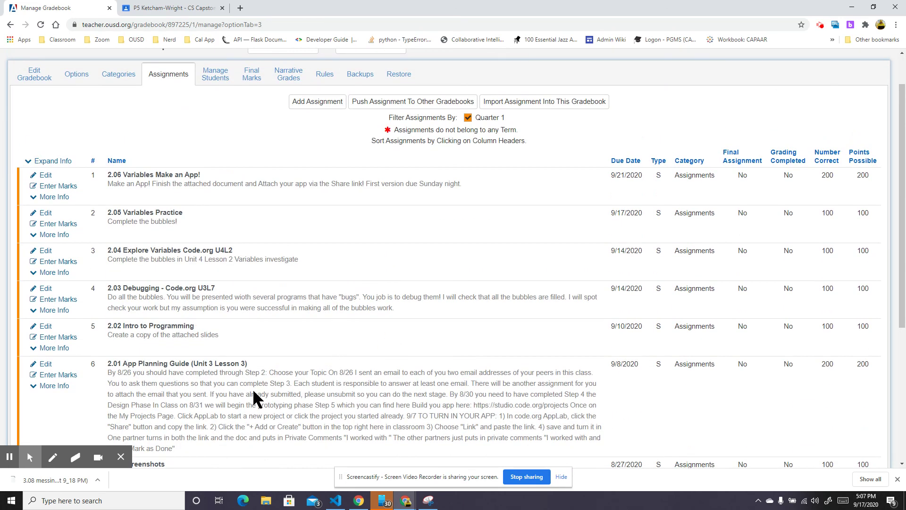
{"action": "scroll", "coordinate": [302, 428], "scroll_direction": "down", "scroll_amount": 2}
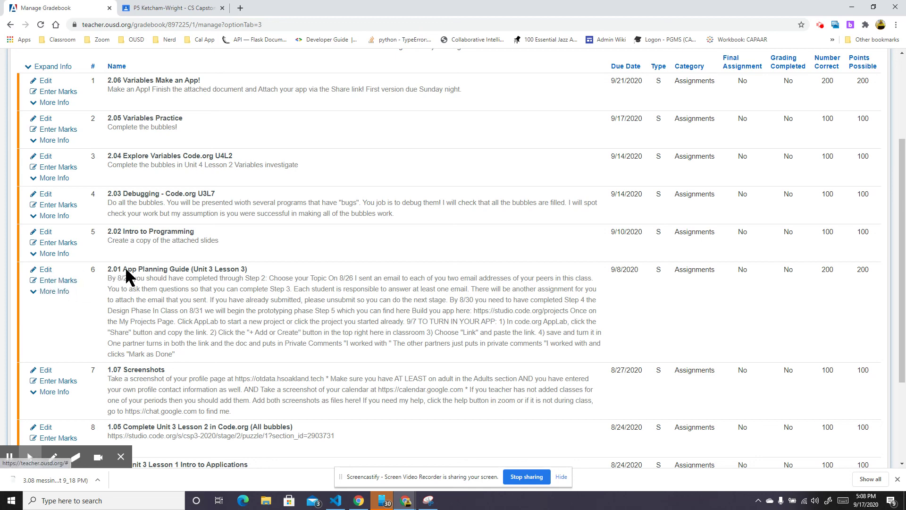
{"action": "scroll", "coordinate": [308, 314], "scroll_direction": "up", "scroll_amount": 3}
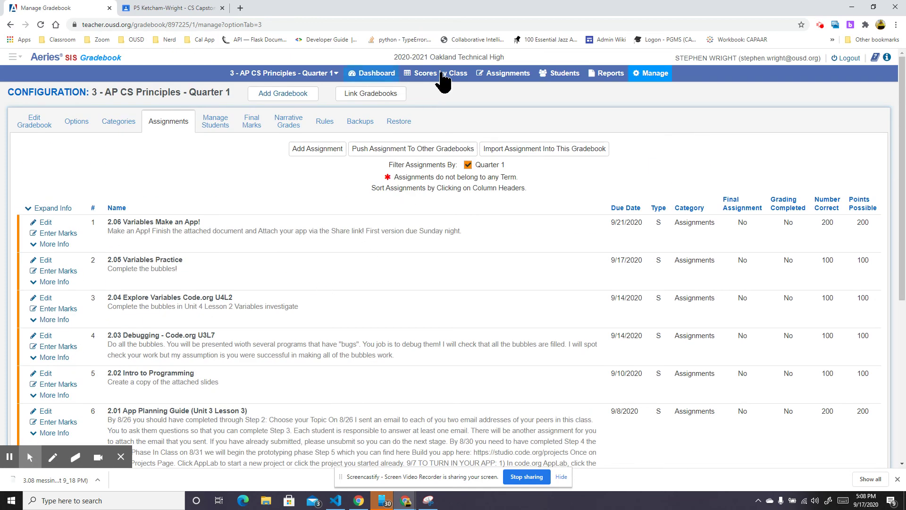
Open the scores for 2.02 Intro to Programming and expand its assignment details and import options
{"action": "left_click", "coordinate": [514, 76]}
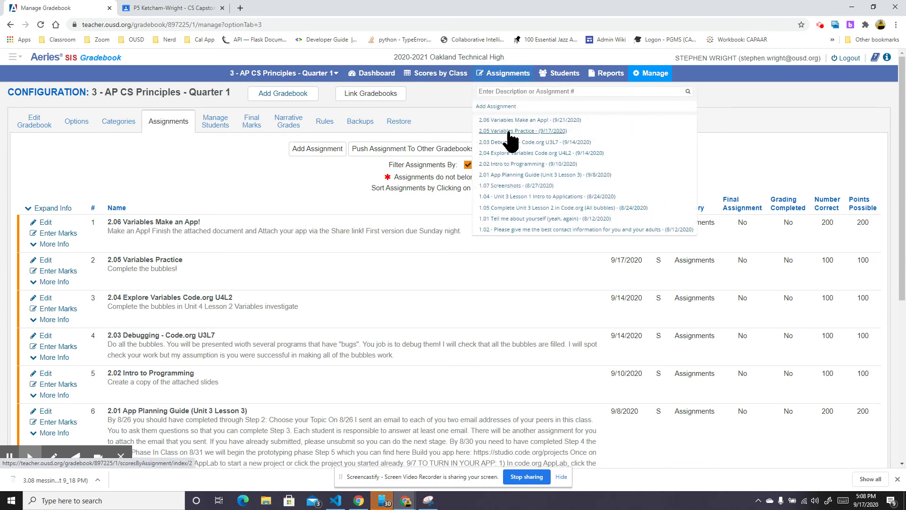
{"action": "left_click", "coordinate": [512, 164]}
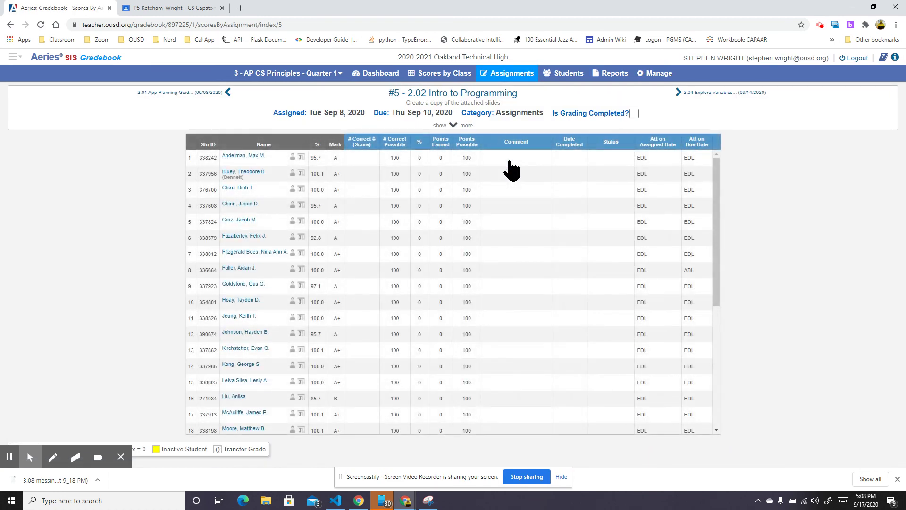
{"action": "left_click", "coordinate": [453, 125]}
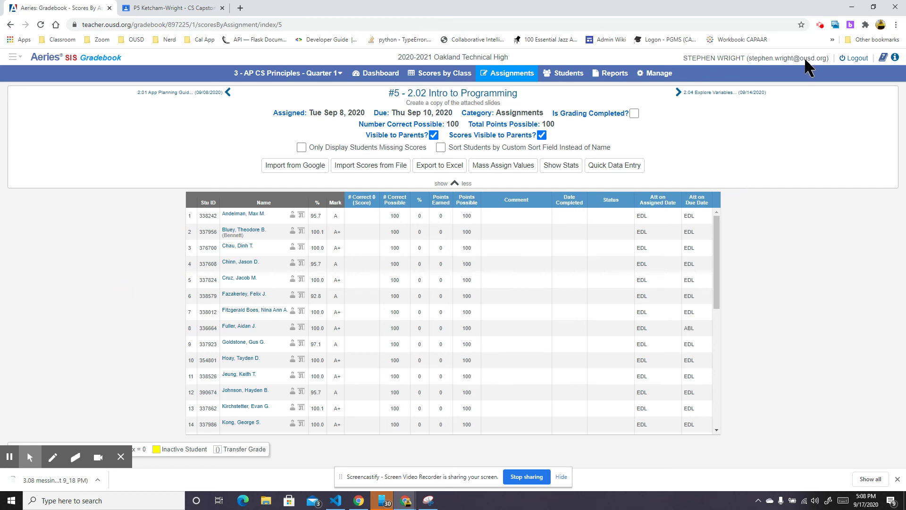
{"action": "left_click", "coordinate": [818, 23]}
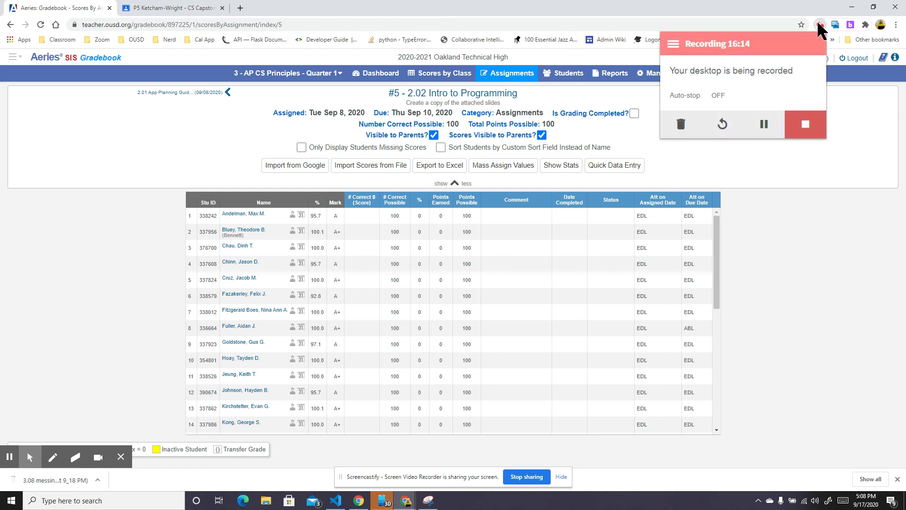